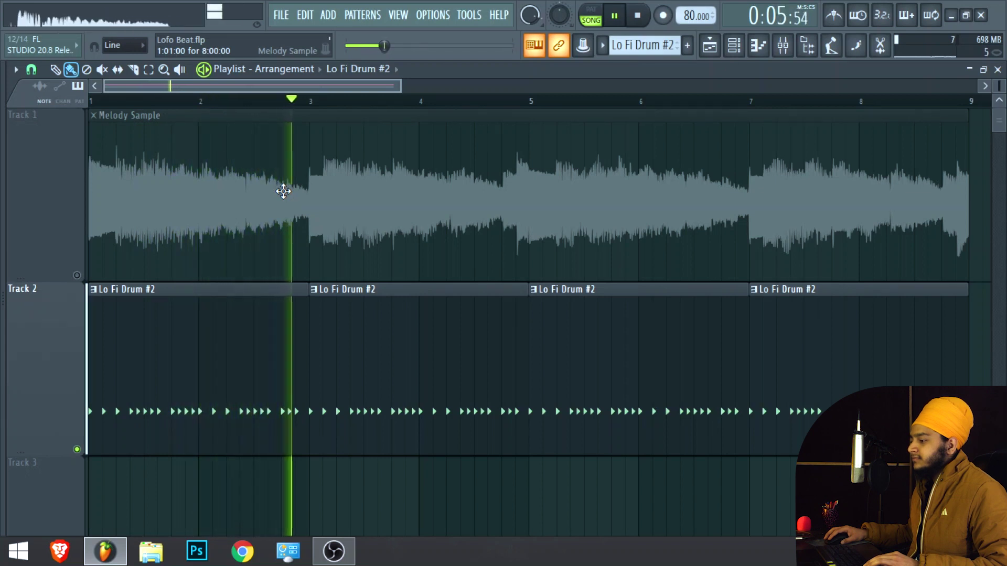
# Stop playback, select the Lo Fi Drum #2 clips on Track 2, and unmute Track 1 with the Melody Sample.
pyautogui.press('space')
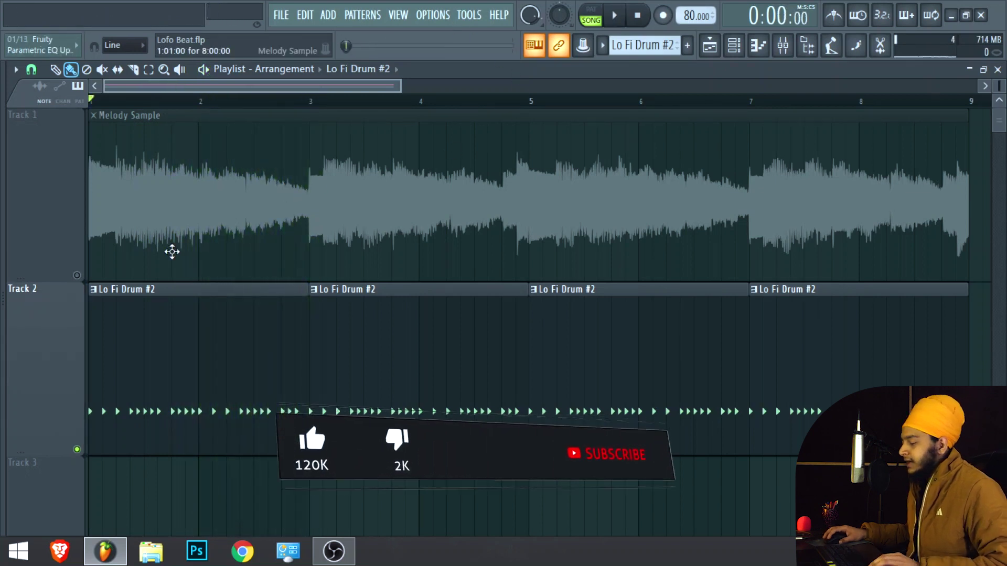
pyautogui.moveTo(873, 357); pyautogui.dragTo(61, 312)
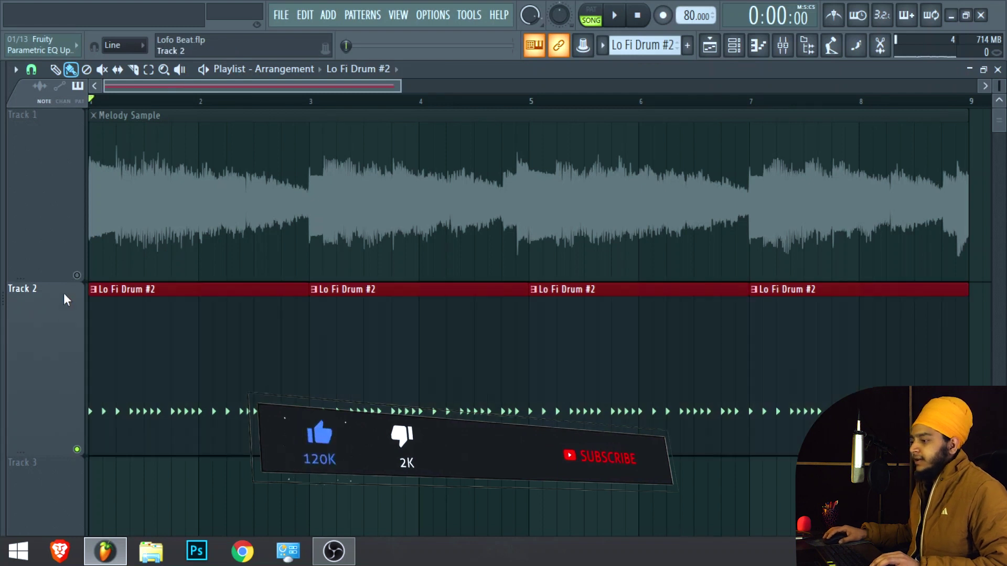
pyautogui.click(77, 276)
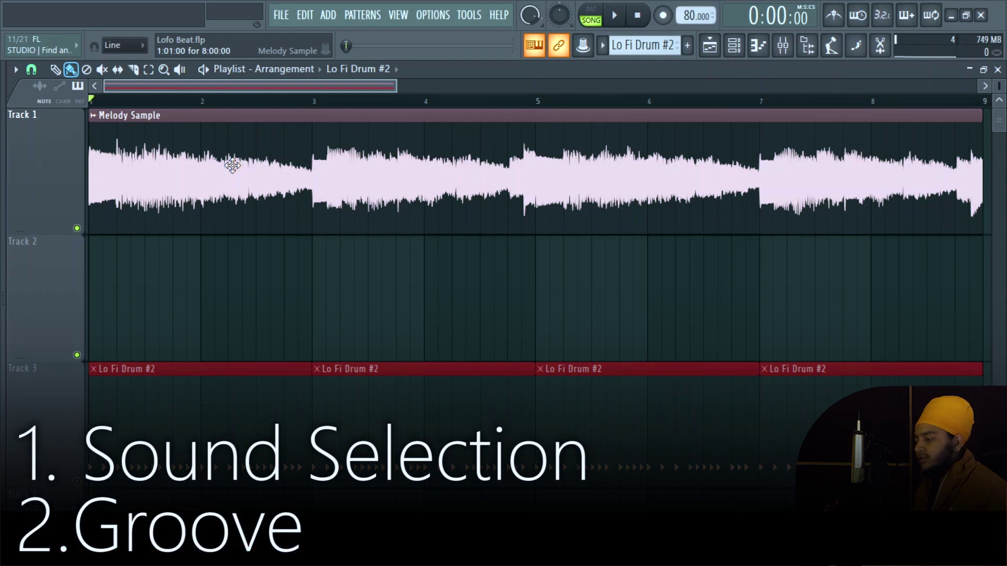
# Open the channel rack and audition the Kick sound several times.
pyautogui.press('F6')
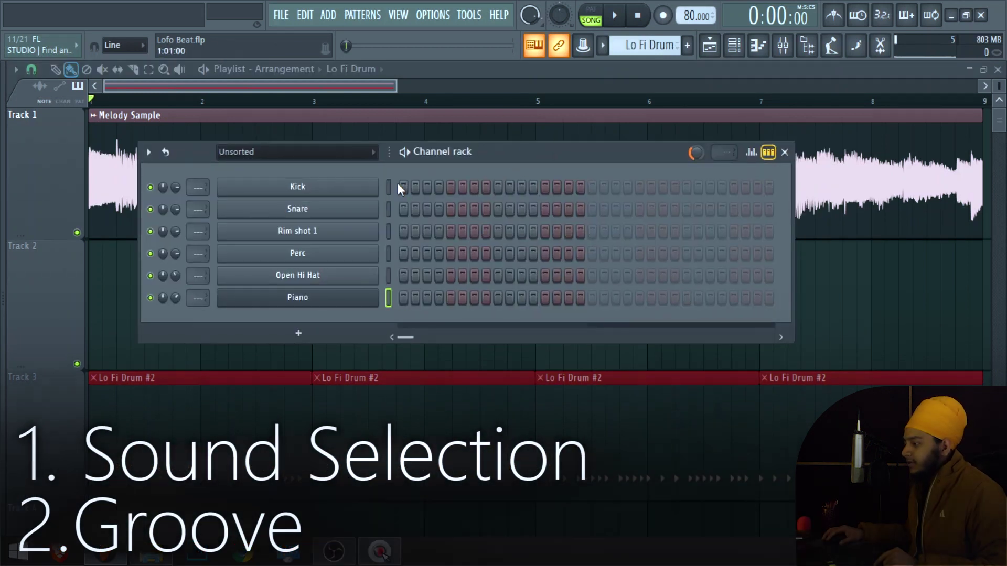
pyautogui.moveTo(387, 252); pyautogui.dragTo(385, 294)
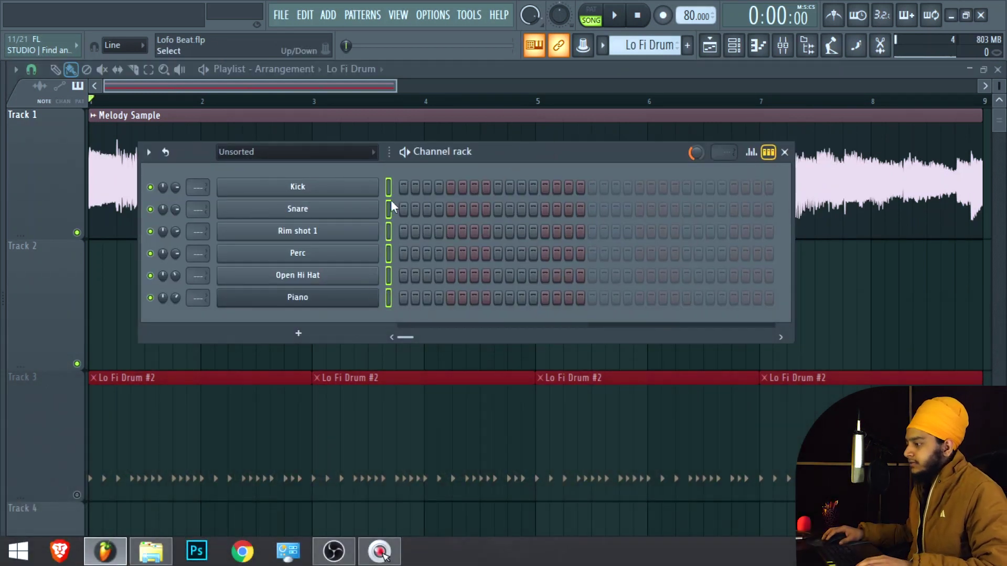
pyautogui.press('z')
pyautogui.press('z')
pyautogui.press('z')
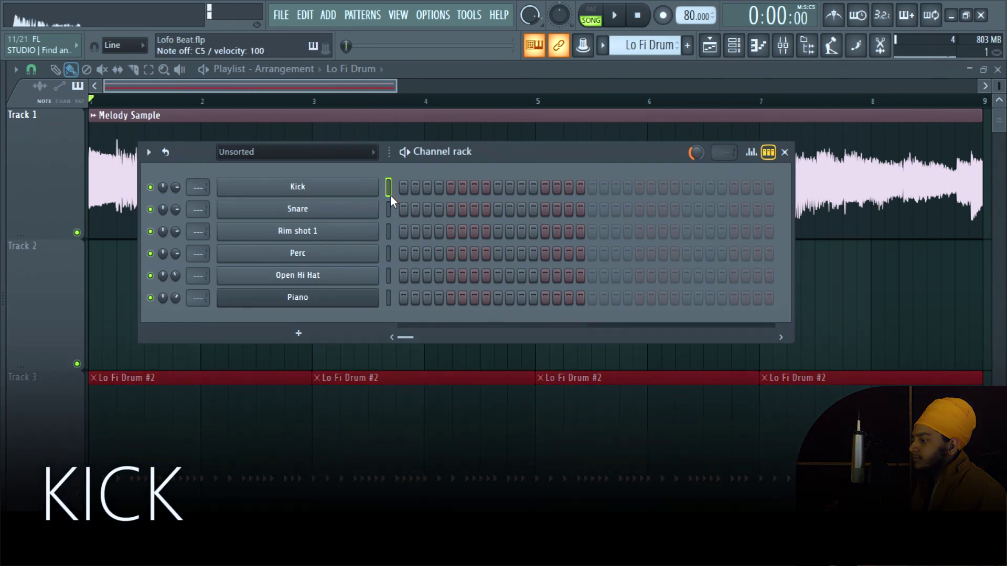
# Audition the Snare and Rim shot 1 sounds from the channel rack.
pyautogui.click(388, 210)
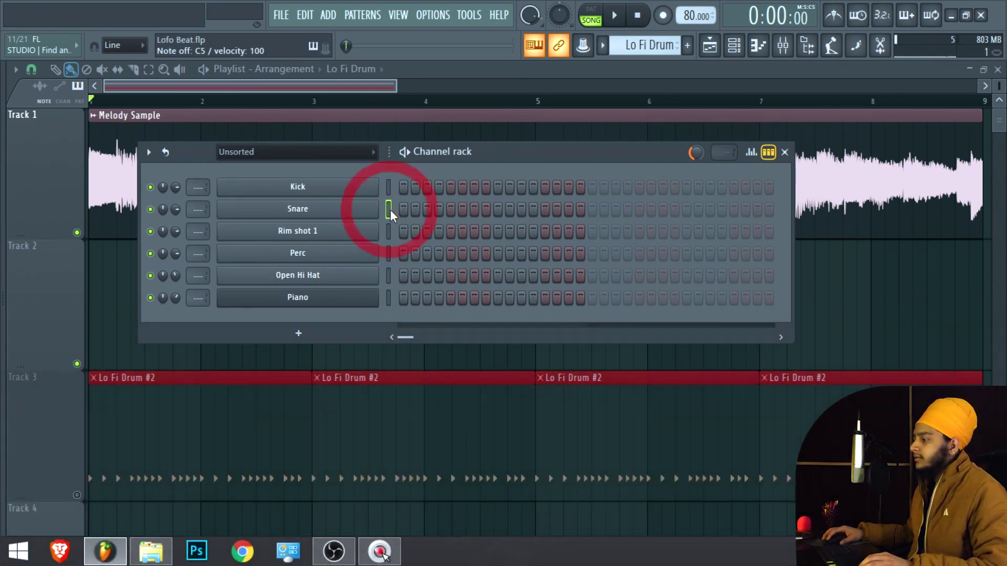
pyautogui.press('z')
pyautogui.press('z')
pyautogui.press('z')
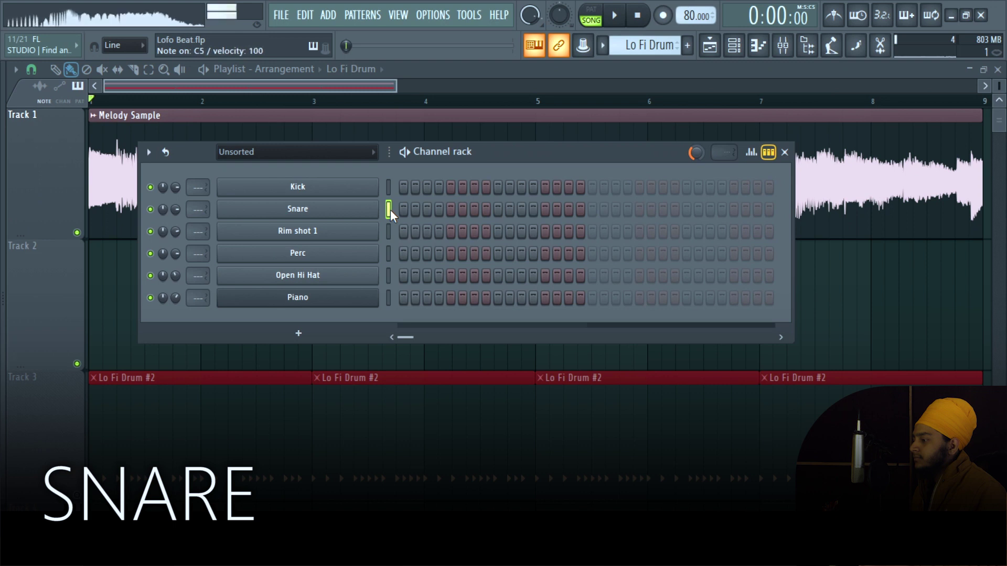
pyautogui.press('z')
pyautogui.press('z')
pyautogui.press('z')
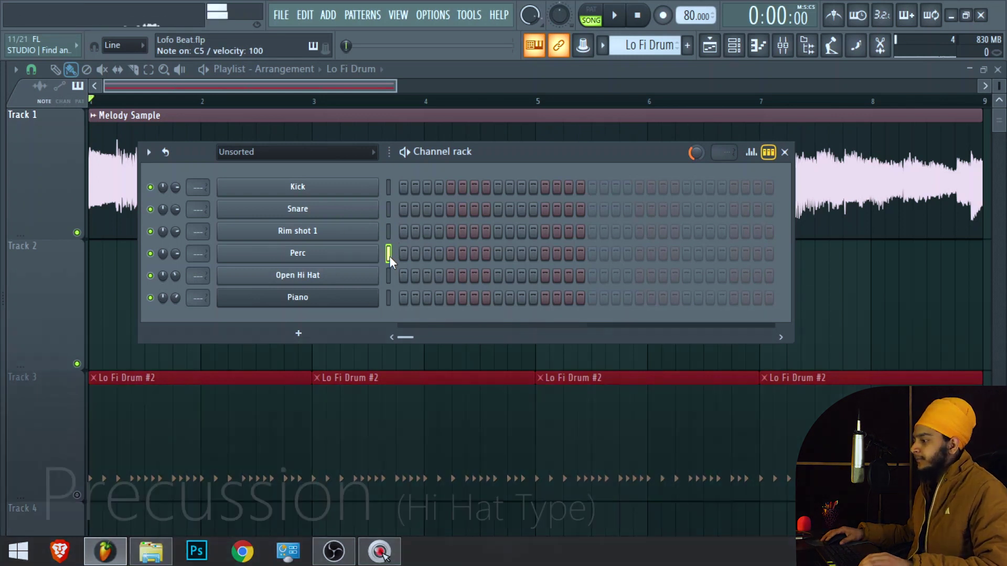
# Audition the Perc and Open Hi Hat sounds.
pyautogui.press('z')
pyautogui.press('z')
pyautogui.click(389, 278)
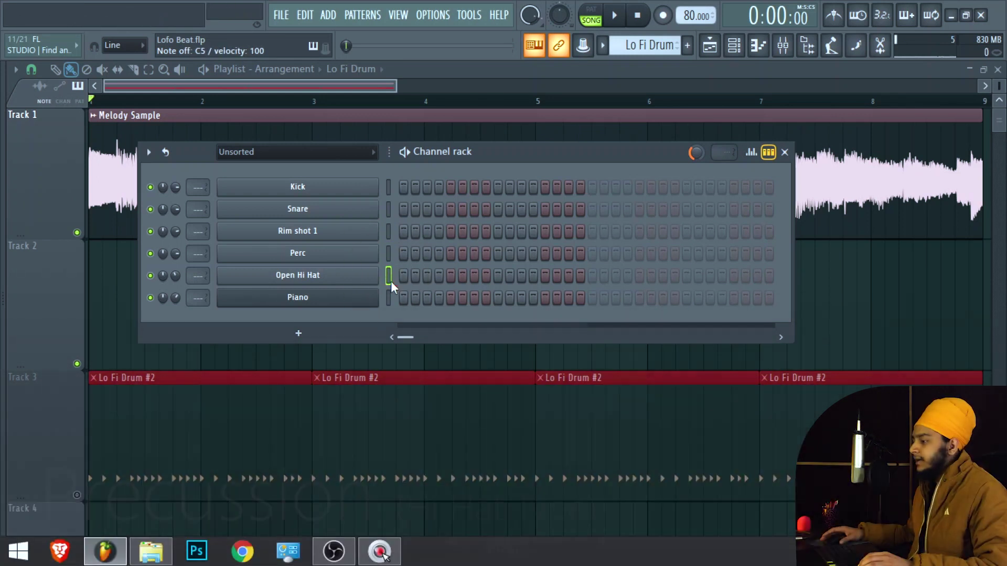
pyautogui.press('z')
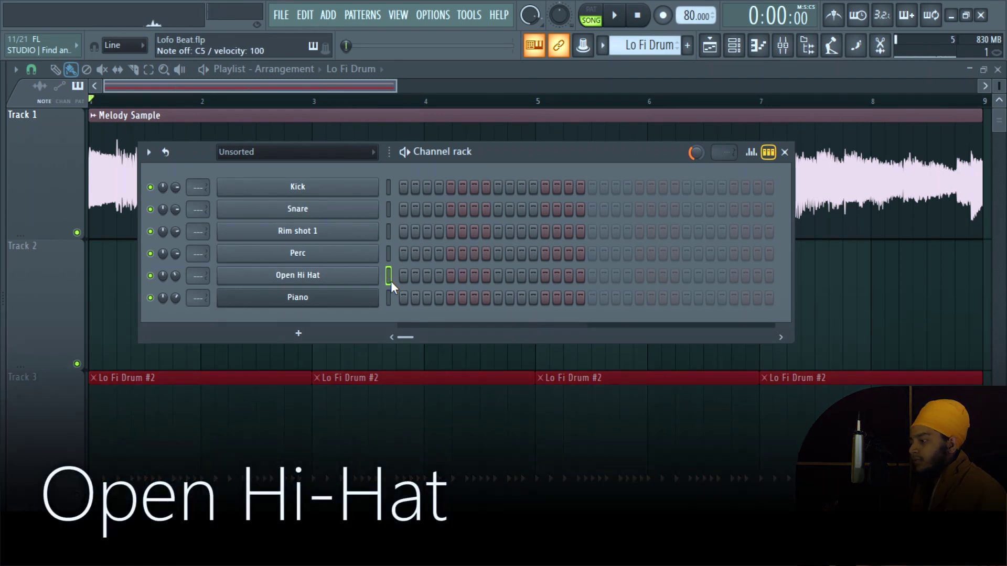
# Select the Piano channel and play a few notes on it to hear its sound.
pyautogui.click(388, 297)
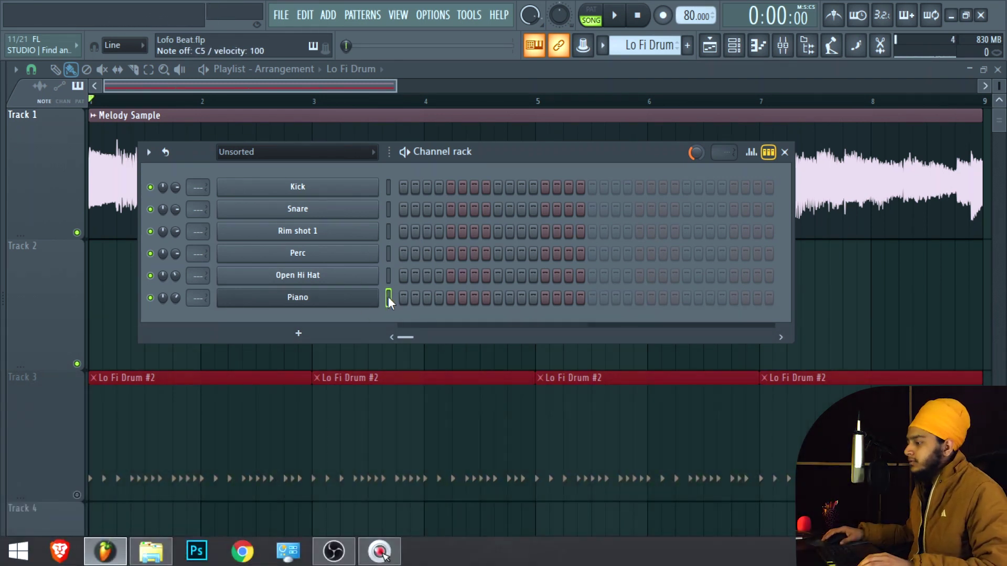
pyautogui.press('b')
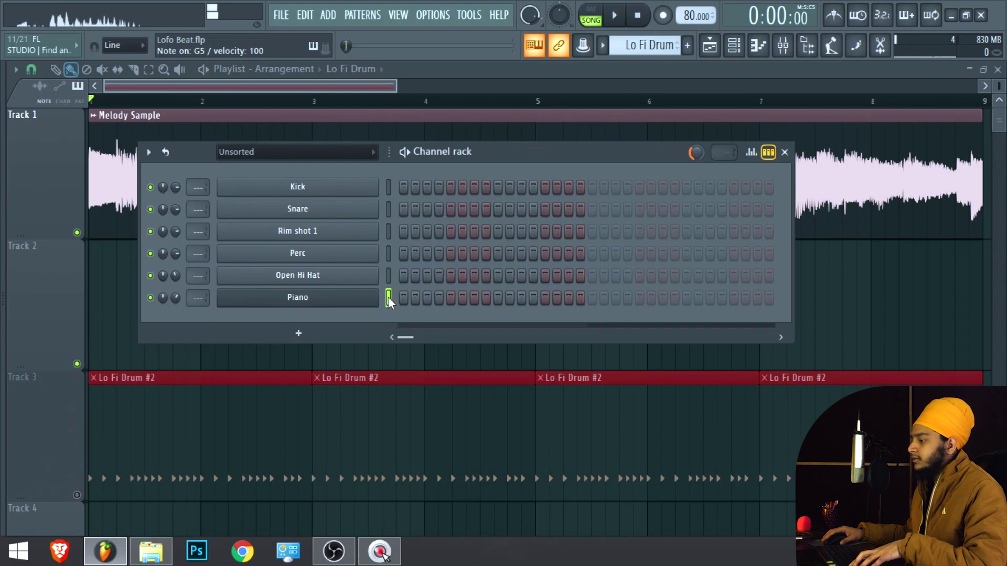
pyautogui.press('n')
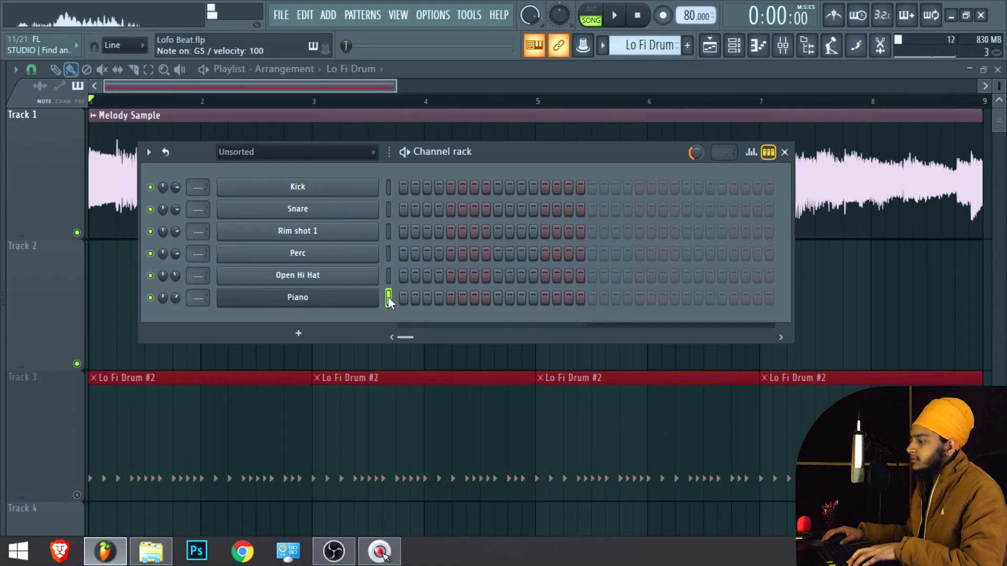
# Program Snare and Rim shot 1 hits on steps 5, 13, 21 and 29 of the Lo Fi Drum pattern.
pyautogui.moveTo(585, 151); pyautogui.dragTo(585, 168)
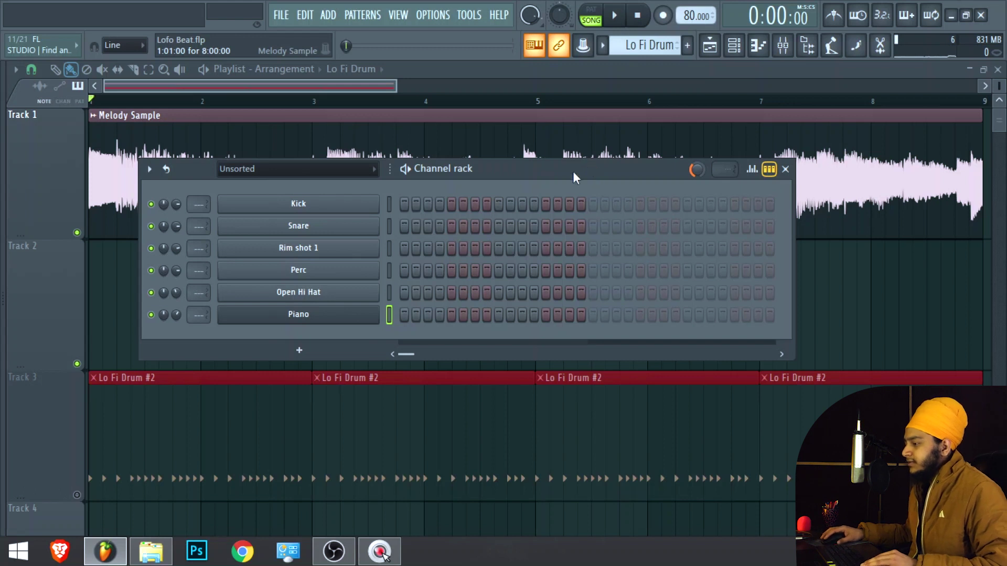
pyautogui.click(451, 226)
pyautogui.click(451, 248)
pyautogui.click(545, 226)
pyautogui.click(545, 248)
pyautogui.click(639, 226)
pyautogui.click(640, 248)
pyautogui.click(734, 226)
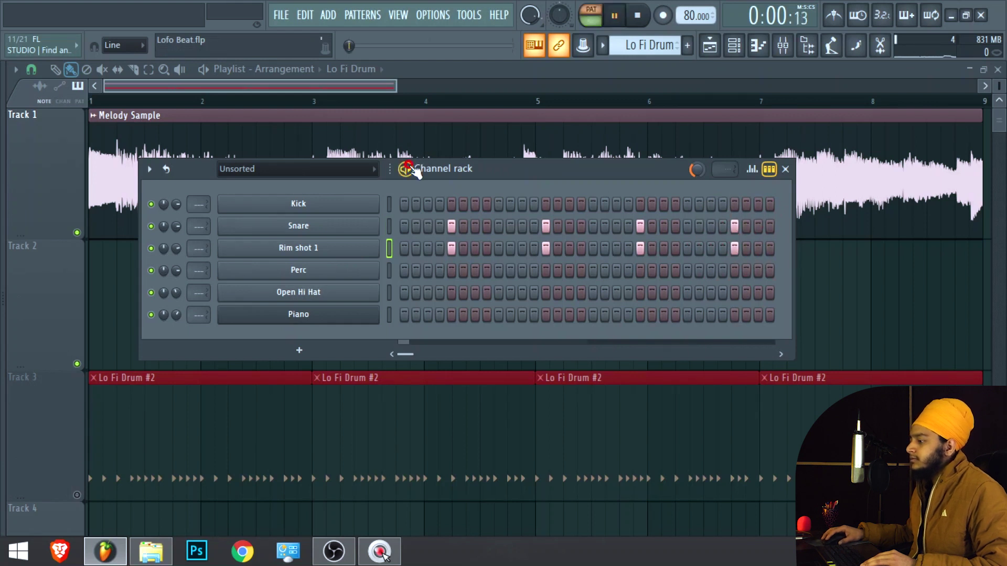
# Place the Lo Fi Drum pattern at bar 1 on Track 2 and duplicate it to make four consecutive clips under the melody.
pyautogui.moveTo(861, 286); pyautogui.dragTo(89, 265)
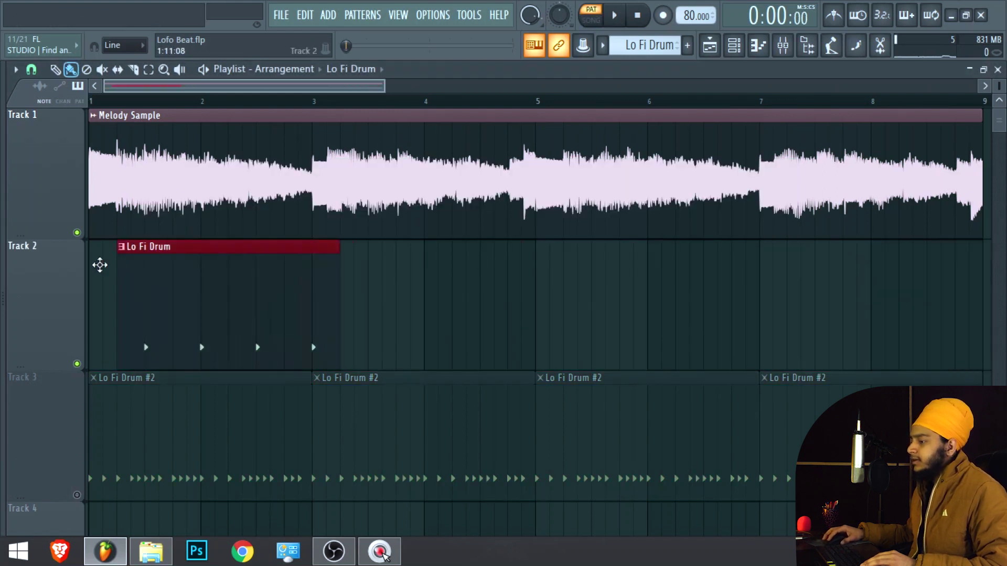
pyautogui.scroll(-2, 325, 286)
pyautogui.click(146, 283)
pyautogui.hotkey('ctrl', 'b')
pyautogui.hotkey('ctrl', 'b')
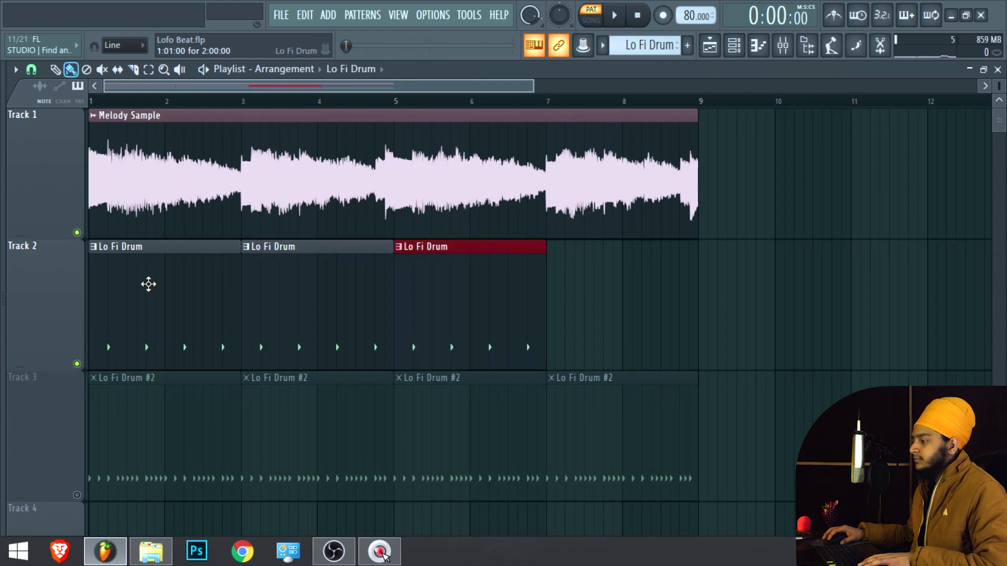
pyautogui.hotkey('ctrl', 'b')
pyautogui.scroll(3, 280, 239)
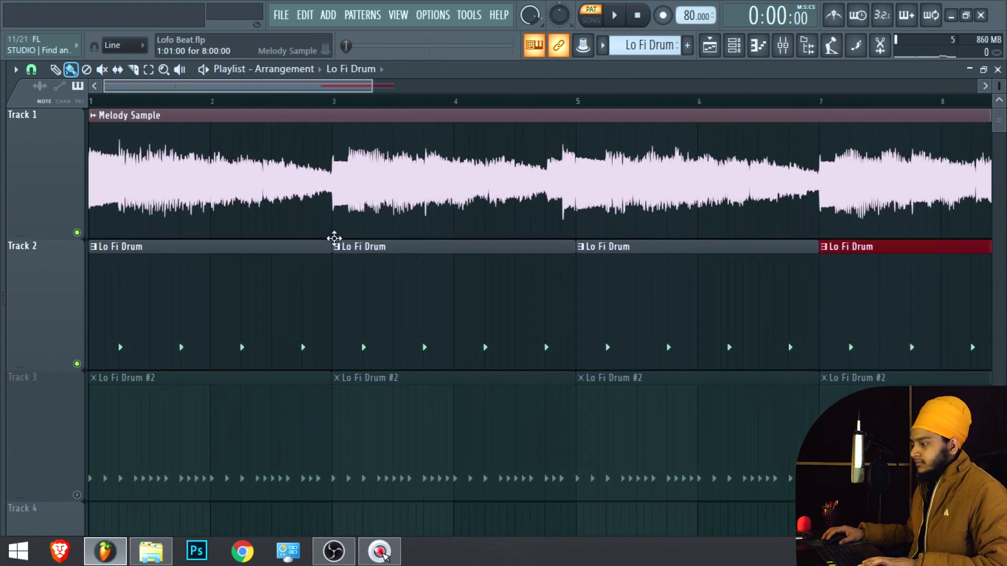
# Deselect the clips and play the arrangement in song mode to hear the snare pattern with the melody, with the channel rack open.
pyautogui.hotkey('ctrl', 'd')
pyautogui.press('l')
pyautogui.press('space')
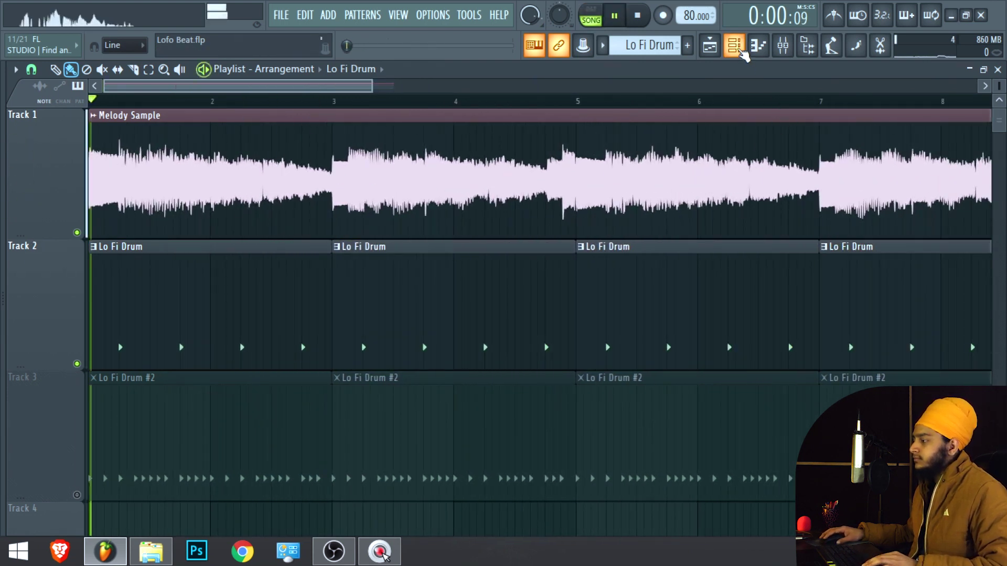
pyautogui.click(740, 51)
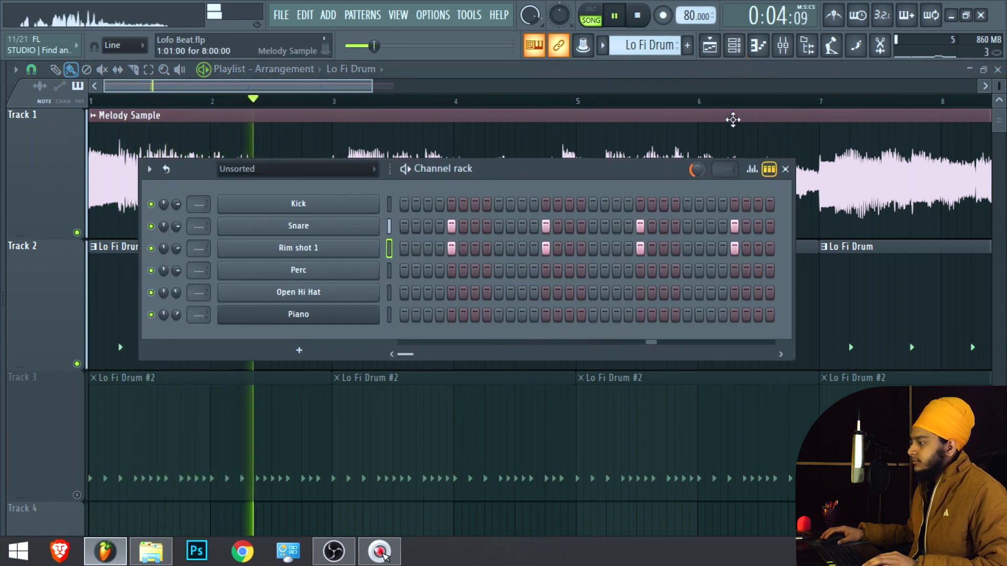
pyautogui.press('space')
pyautogui.press('space')
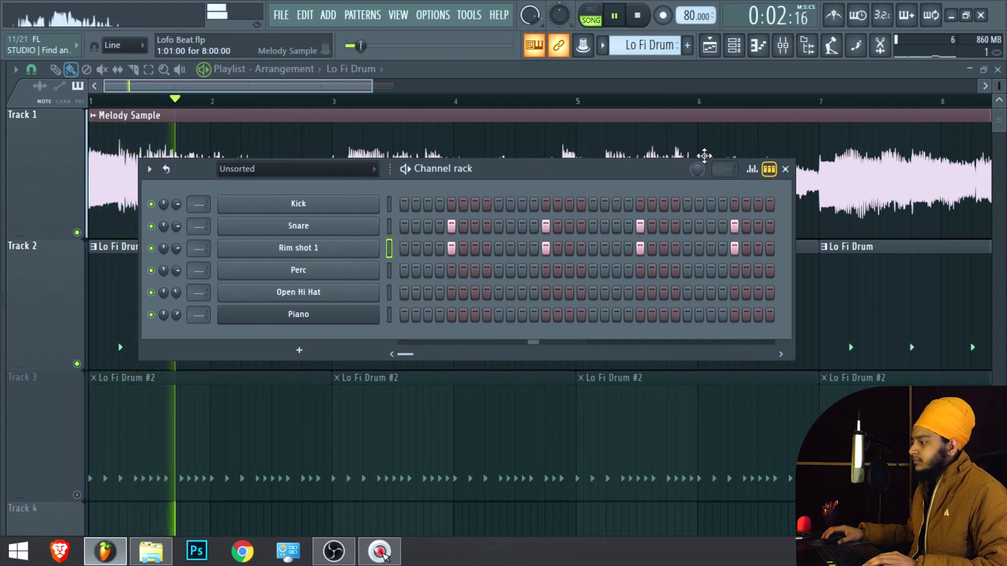
pyautogui.press('space')
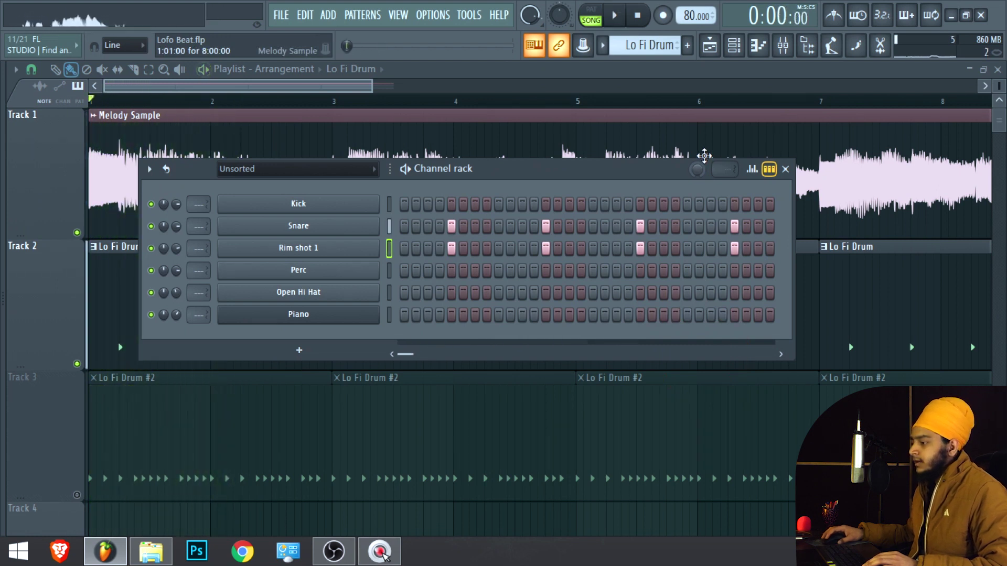
# Fill the Perc channel with a hit on every 4 steps.
pyautogui.rightClick(376, 272)
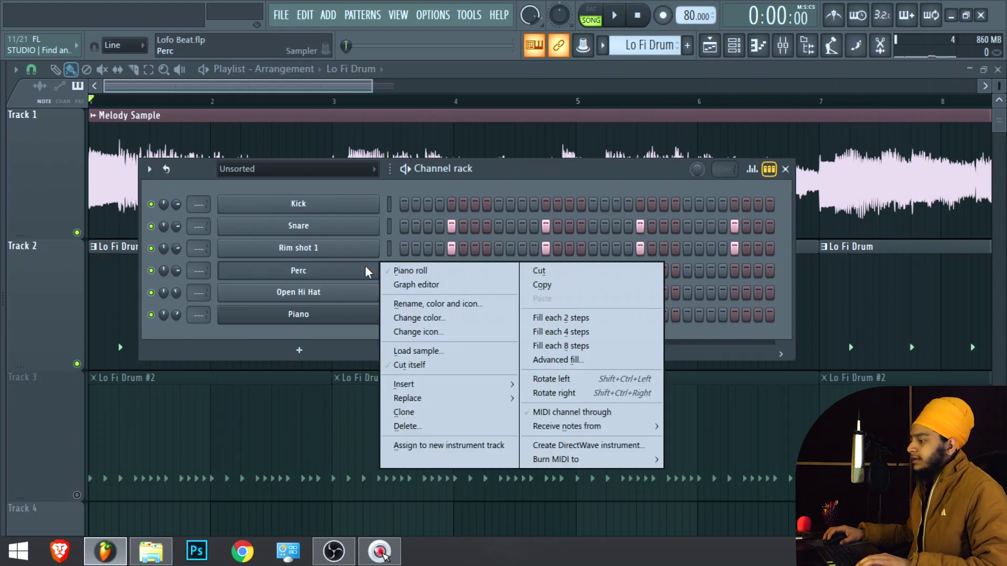
pyautogui.click(414, 271)
pyautogui.click(734, 46)
pyautogui.rightClick(376, 271)
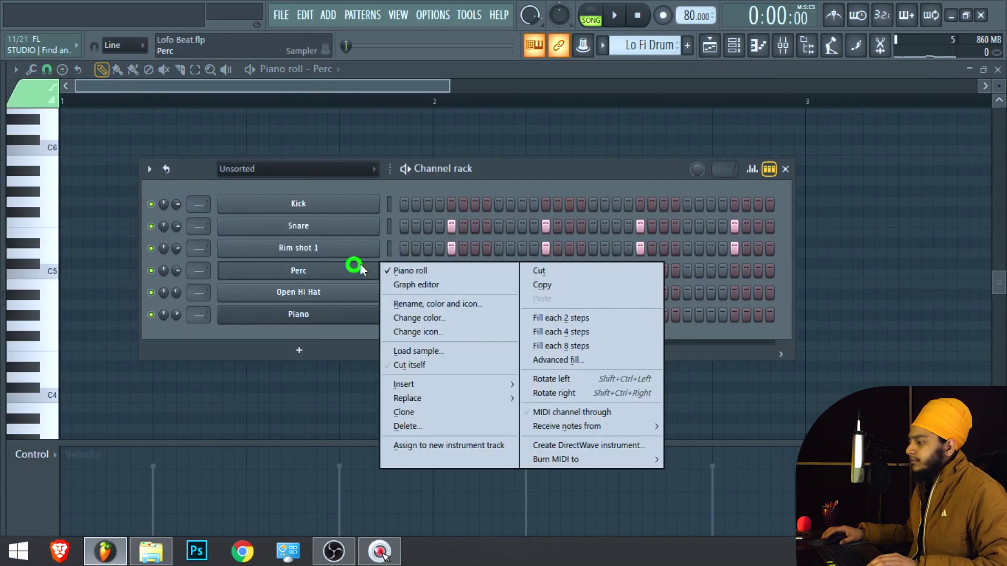
pyautogui.click(627, 332)
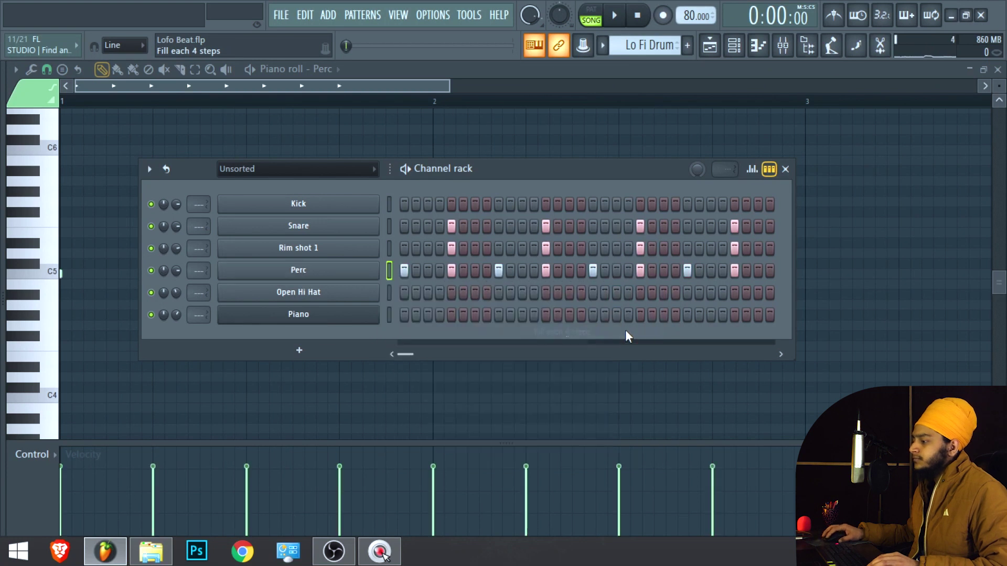
# Open Perc in the piano roll, lower the velocity of all its notes, and enlarge the velocity lane.
pyautogui.rightClick(354, 271)
pyautogui.click(433, 268)
pyautogui.rightClick(376, 270)
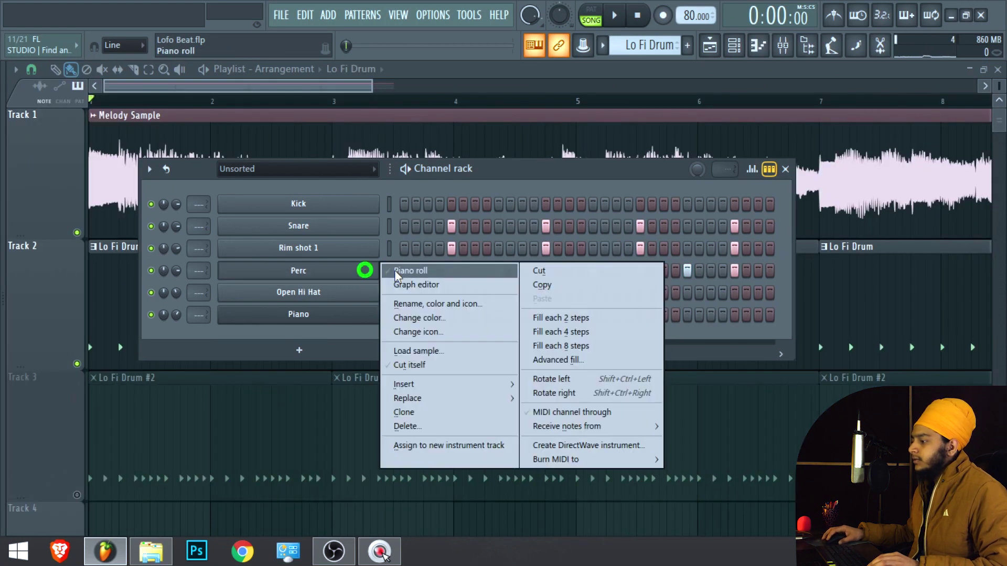
pyautogui.click(394, 270)
pyautogui.moveTo(799, 202); pyautogui.dragTo(61, 344)
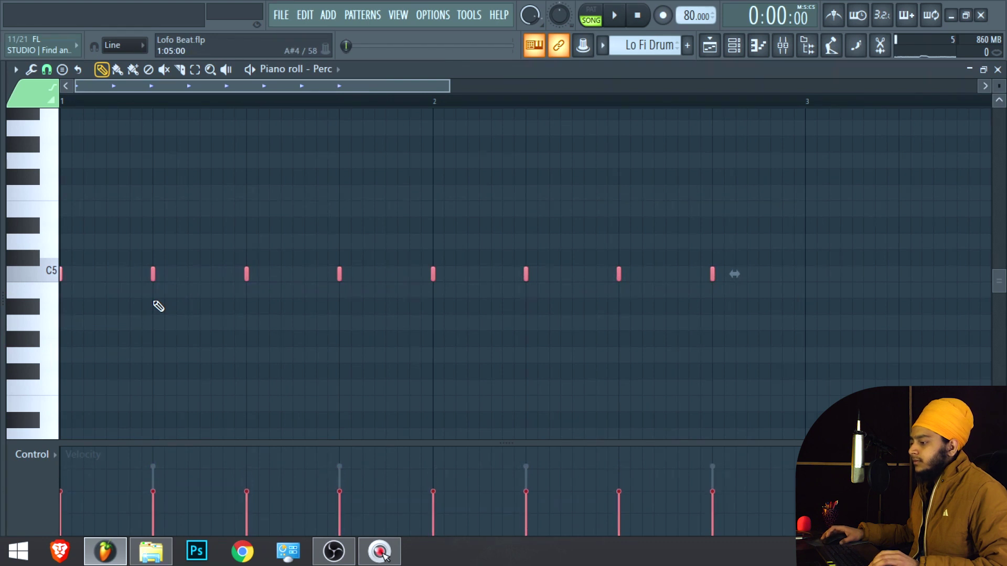
pyautogui.moveTo(462, 442); pyautogui.dragTo(458, 383)
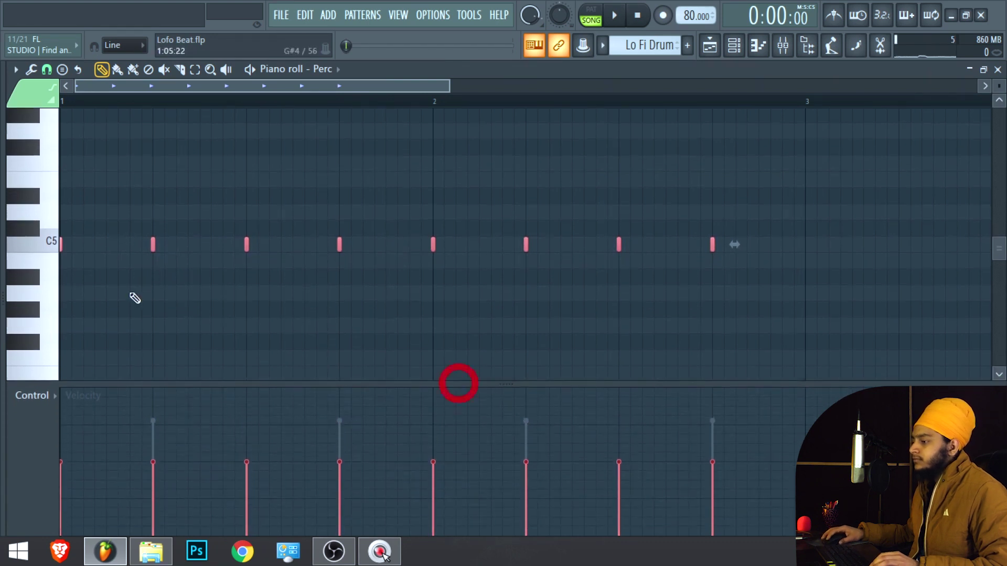
# Duplicate the Perc notes two steps later, raise the copies' velocity, and play the result.
pyautogui.keyDown('shift'); pyautogui.moveTo(62, 245); pyautogui.dragTo(106, 251); pyautogui.keyUp('shift')
pyautogui.keyDown('alt'); pyautogui.scroll(4, 245, 341); pyautogui.keyUp('alt')
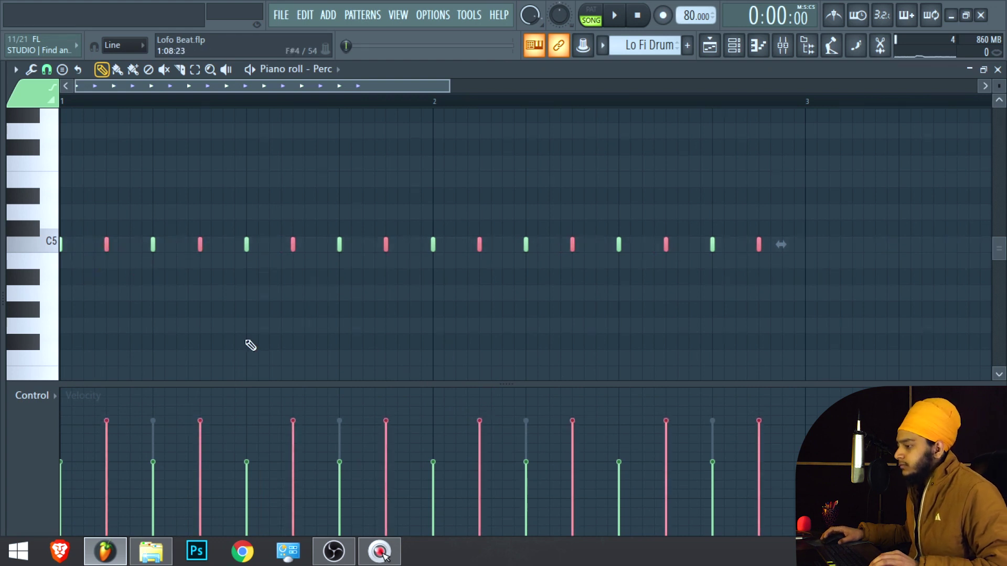
pyautogui.hotkey('ctrl', 'd')
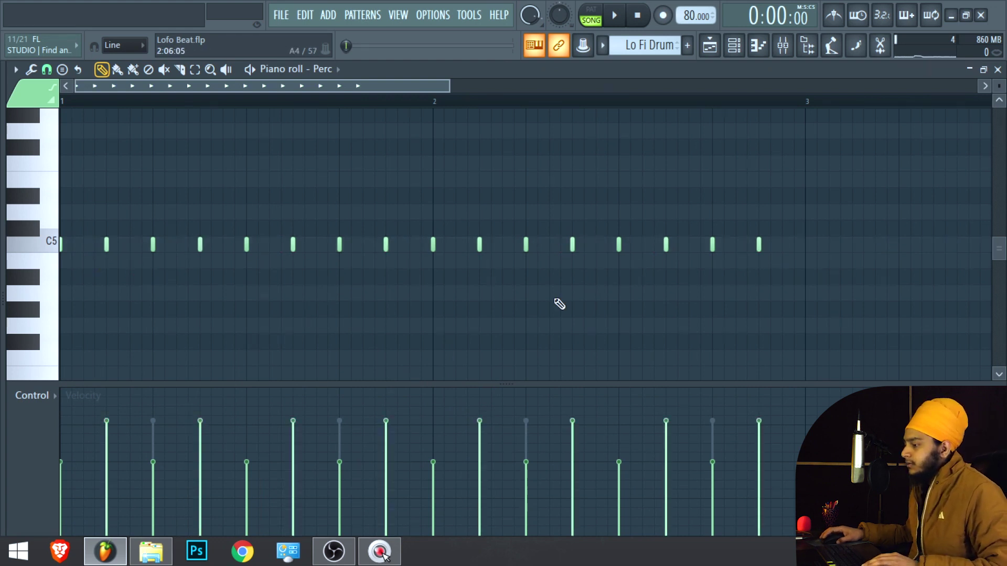
pyautogui.press('space')
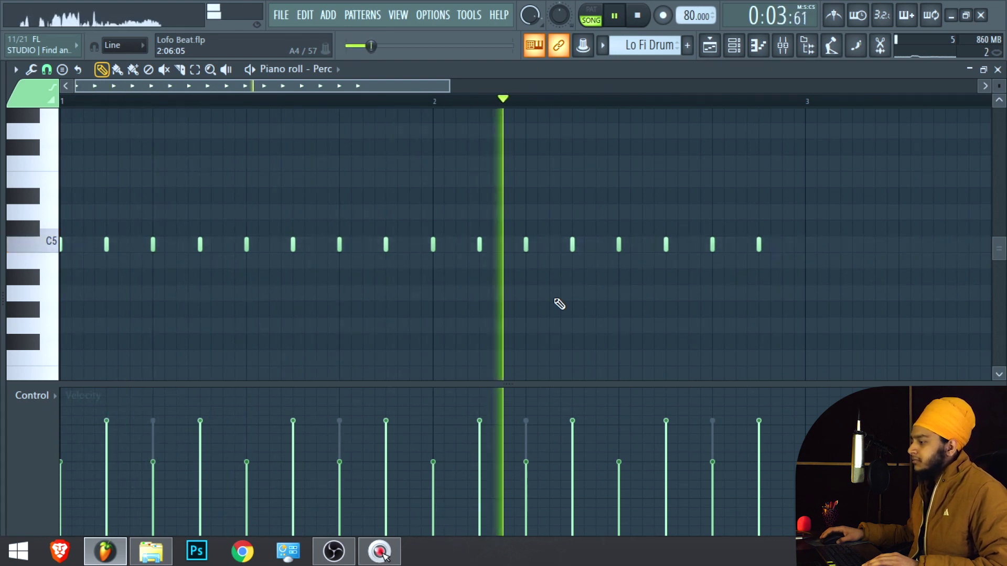
pyautogui.press('space')
# Reopen the channel rack and add Open Hi Hat hits on steps 3, 19 and 27, listening during playback.
pyautogui.click(733, 46)
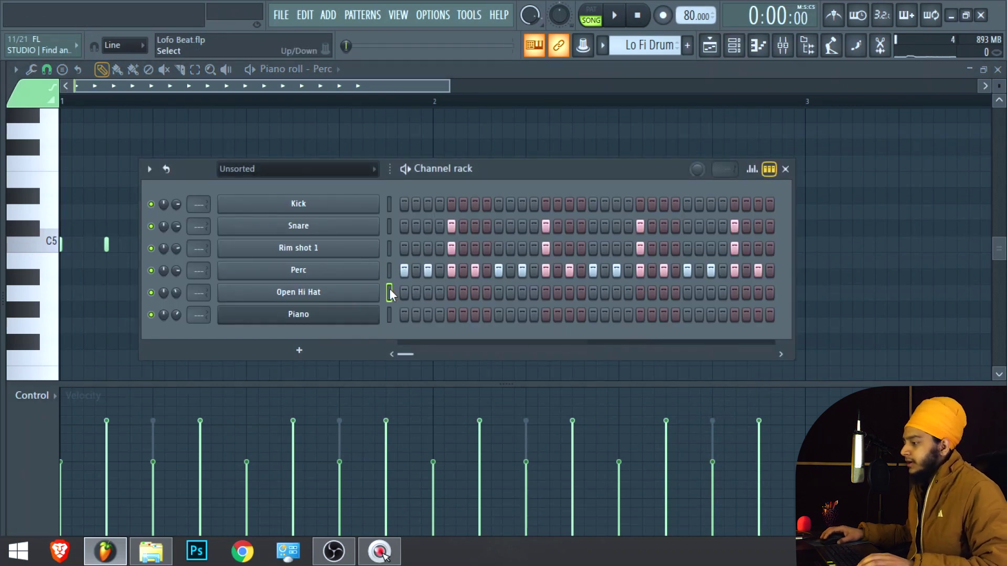
pyautogui.click(428, 292)
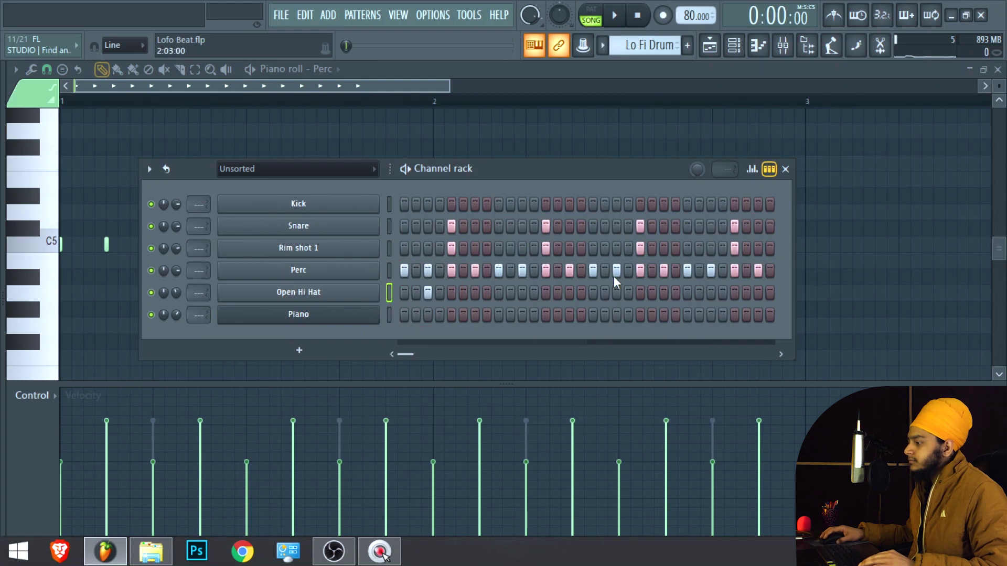
pyautogui.click(710, 292)
pyautogui.press('space')
pyautogui.click(526, 295)
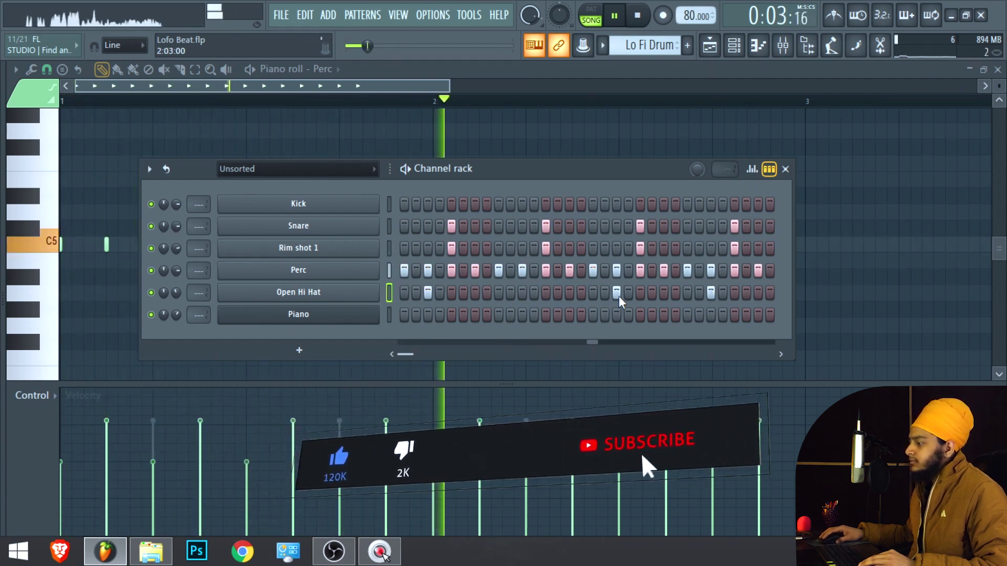
# Move the last Open Hi Hat hit from step 27 to step 31 during playback, and stop the song.
pyautogui.click(710, 292)
pyautogui.click(758, 293)
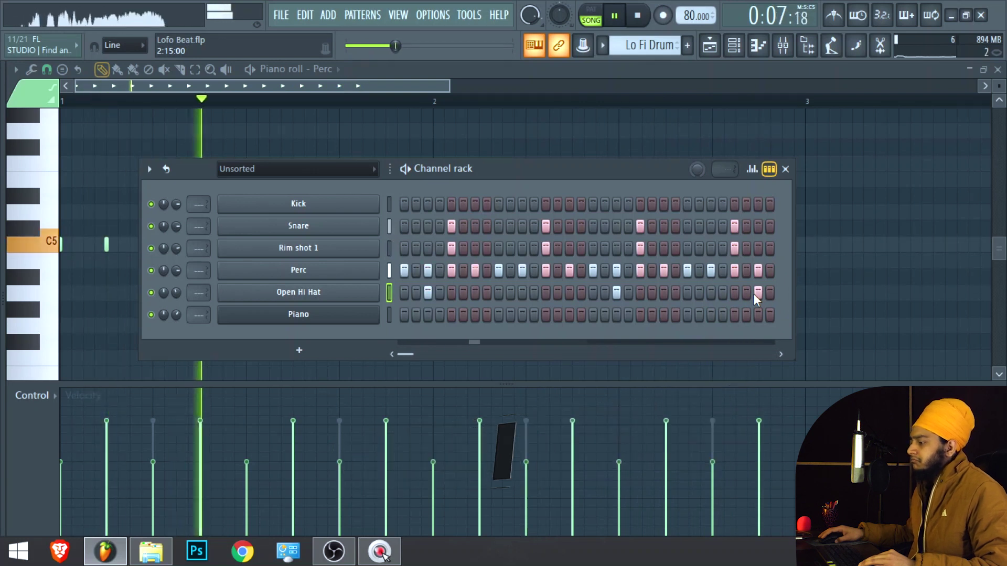
pyautogui.press('space')
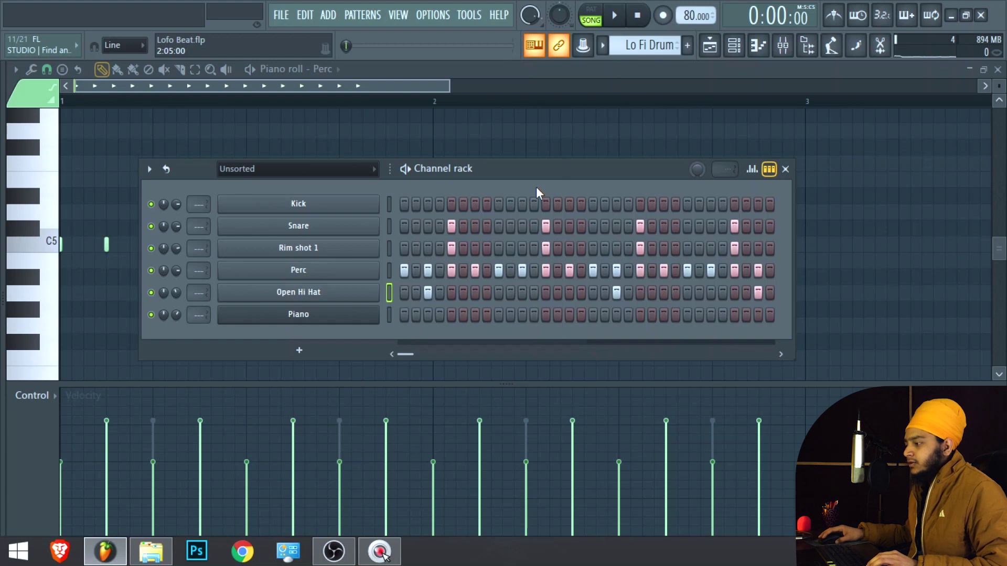
# Add Kick hits on steps 1, 11, 17, 28 and 31, and play the result with the melody.
pyautogui.click(405, 204)
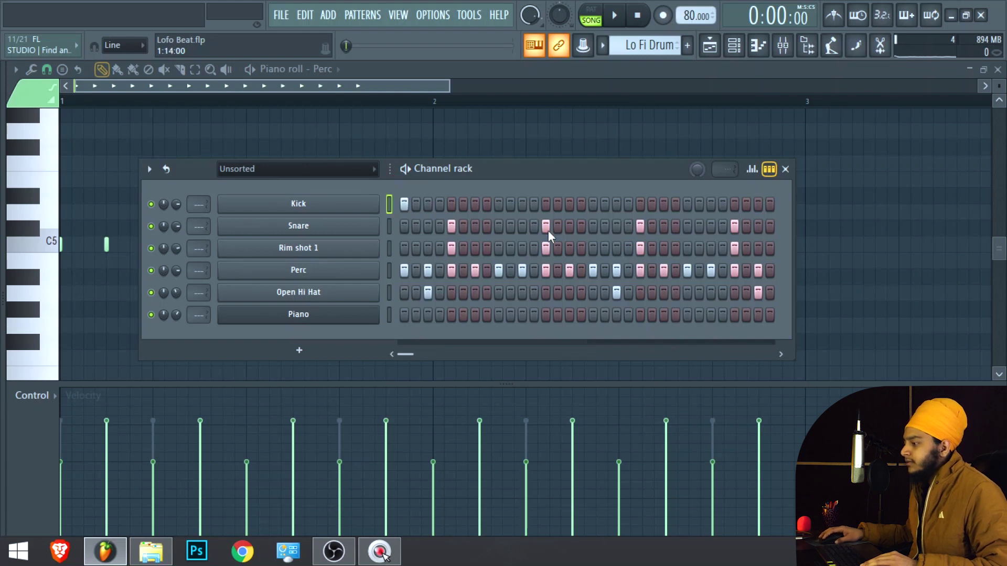
pyautogui.click(523, 204)
pyautogui.click(591, 204)
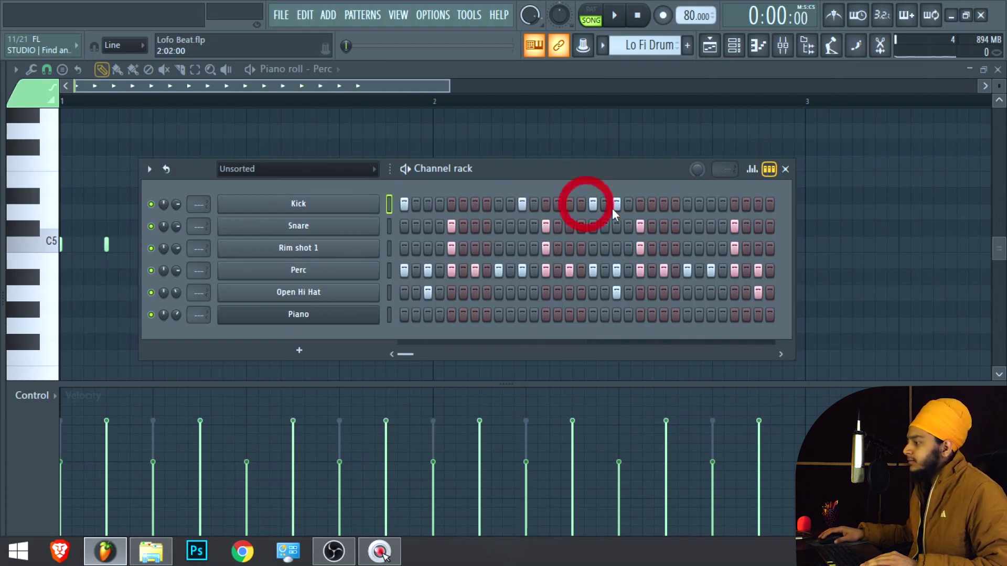
pyautogui.click(637, 205)
pyautogui.click(634, 206)
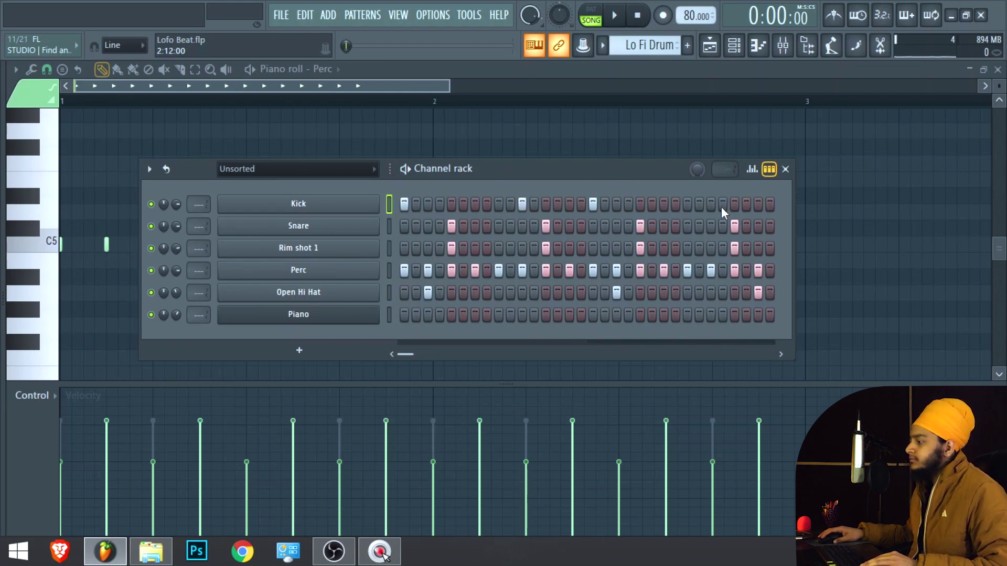
pyautogui.press('space')
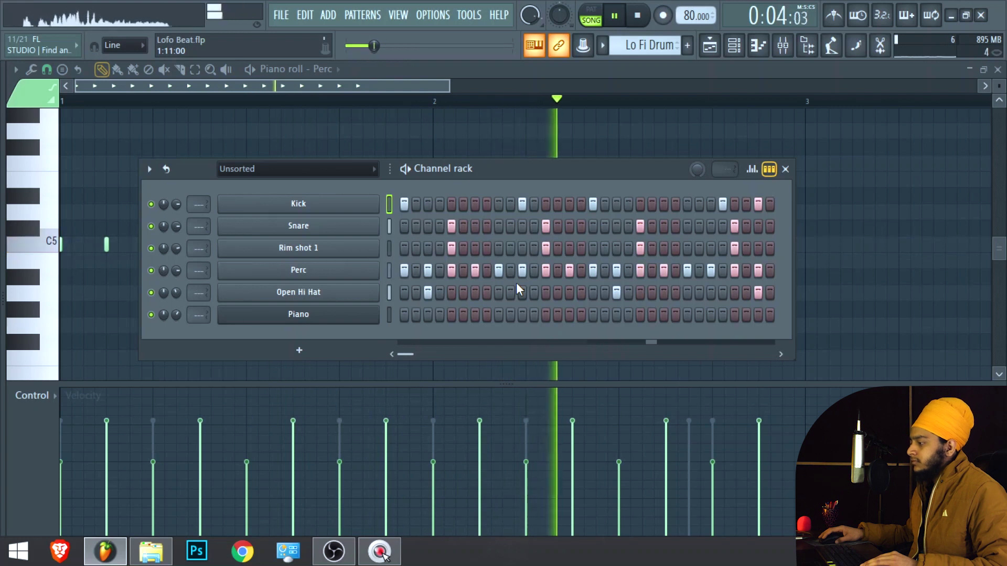
# Shift the Kick hit on step 28 one step earlier to step 27, listen, and stop playback.
pyautogui.click(711, 203)
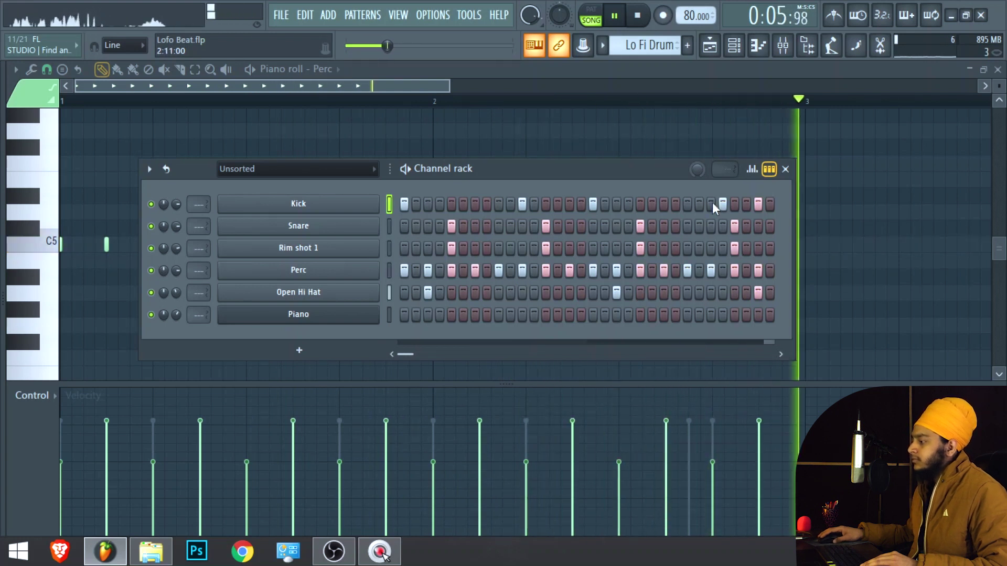
pyautogui.click(719, 204)
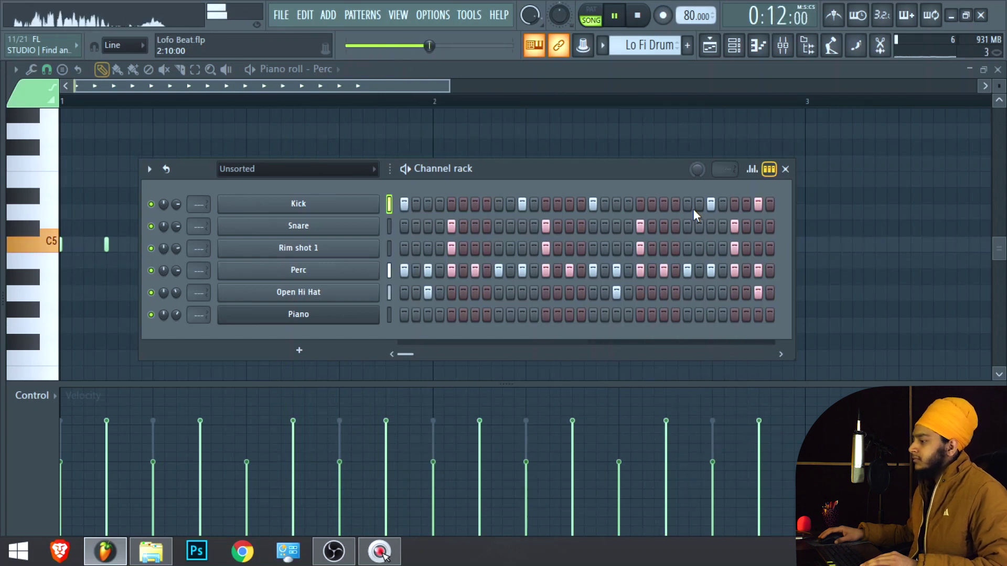
pyautogui.press('space')
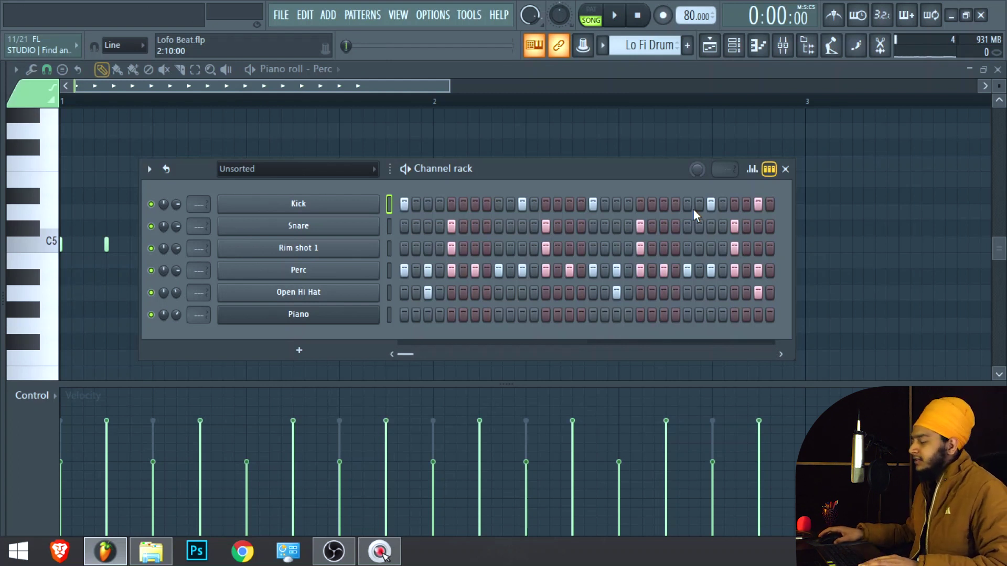
# Open Perc in the piano roll, add notes on steps 14 and 16 with low, slightly different velocities, and play the result.
pyautogui.rightClick(370, 272)
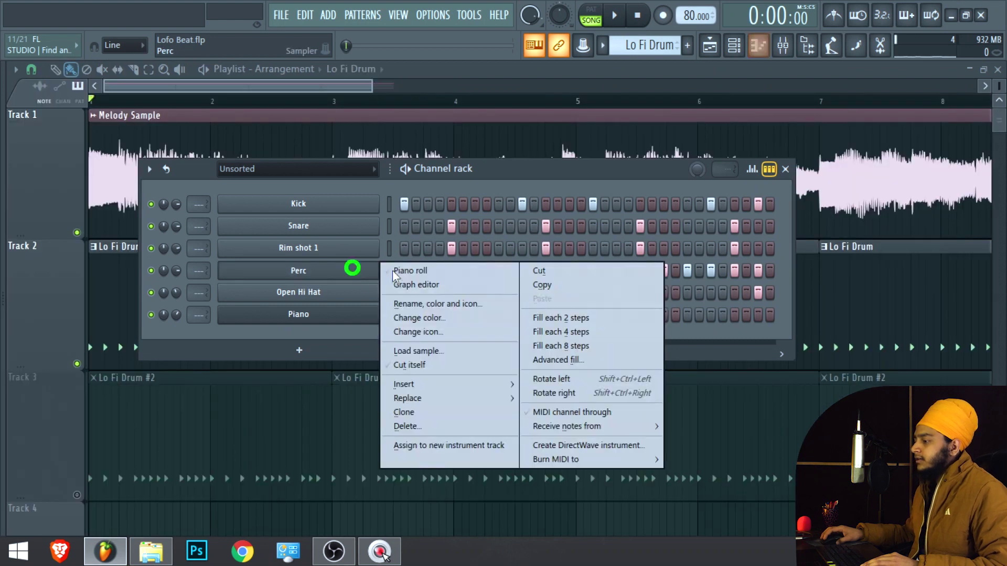
pyautogui.click(412, 270)
pyautogui.press('space')
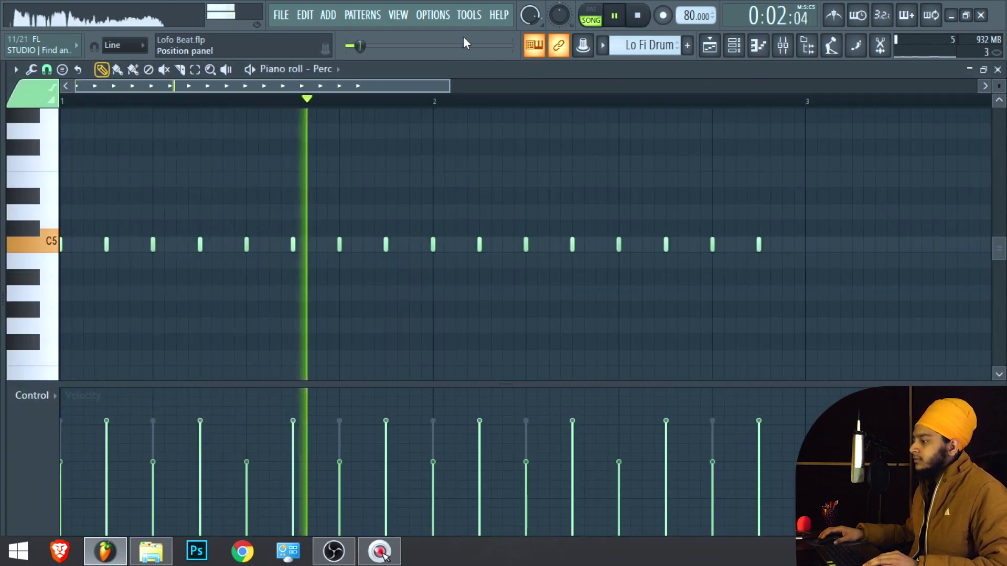
pyautogui.press('space')
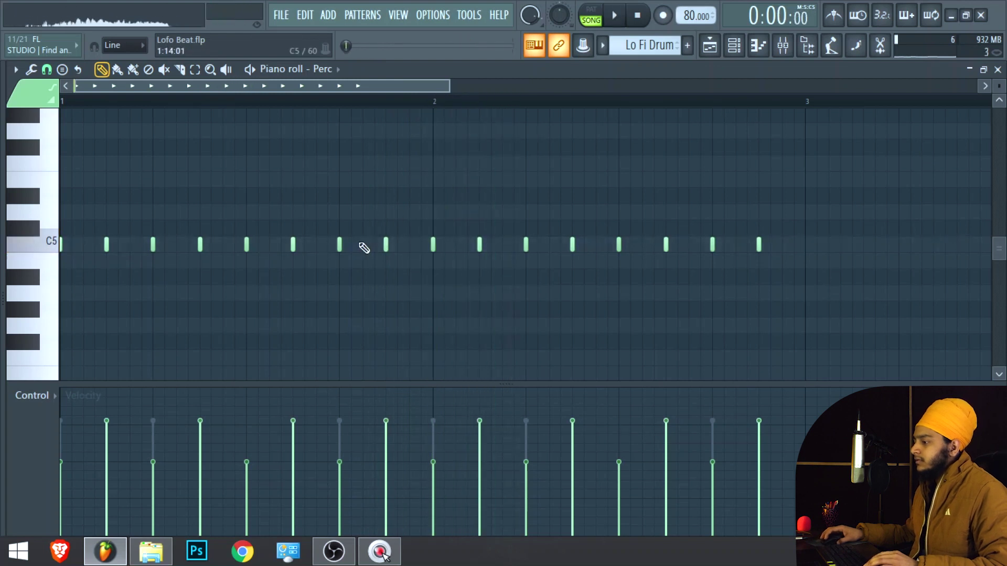
pyautogui.click(350, 245)
pyautogui.click(397, 245)
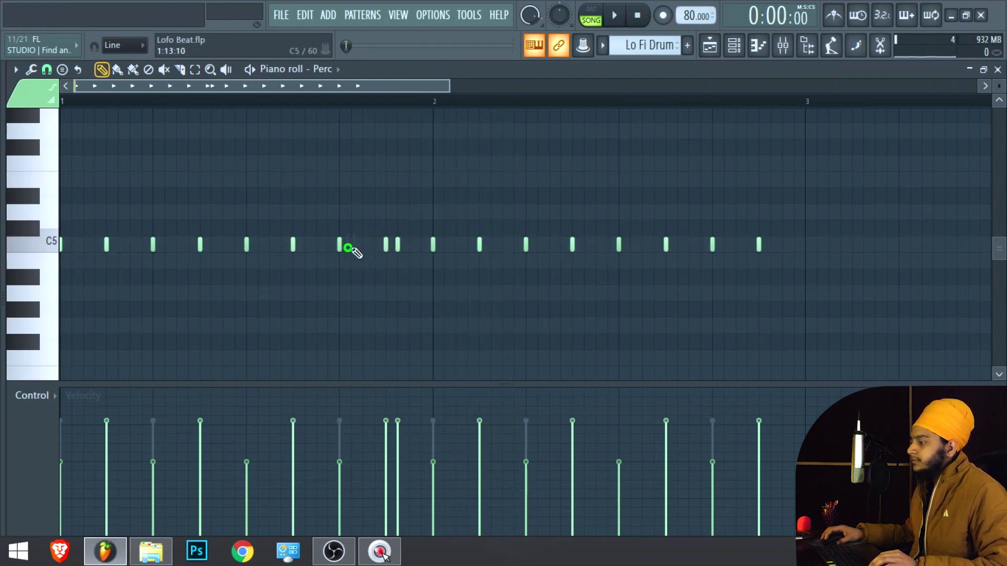
pyautogui.click(406, 244)
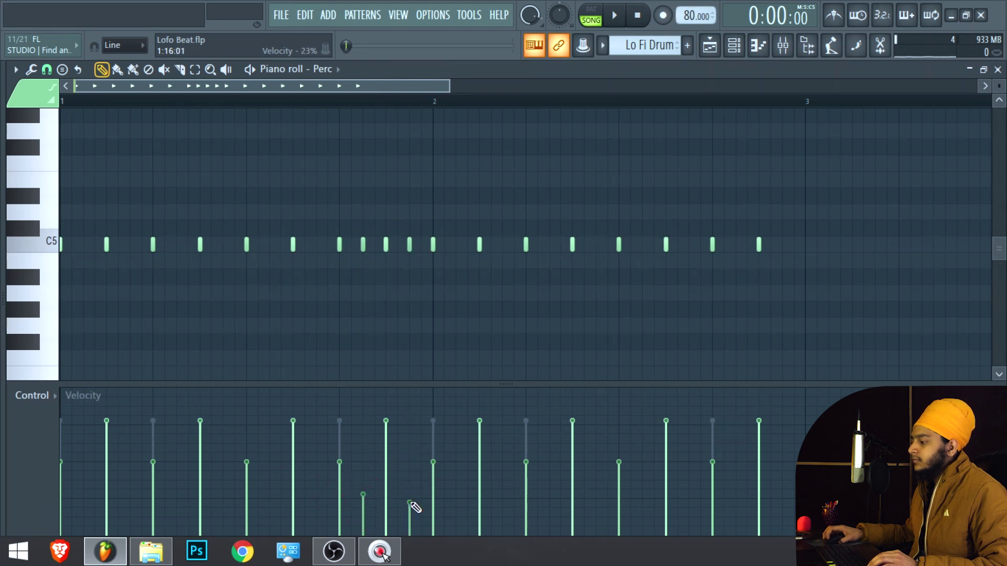
pyautogui.moveTo(411, 493); pyautogui.dragTo(410, 483)
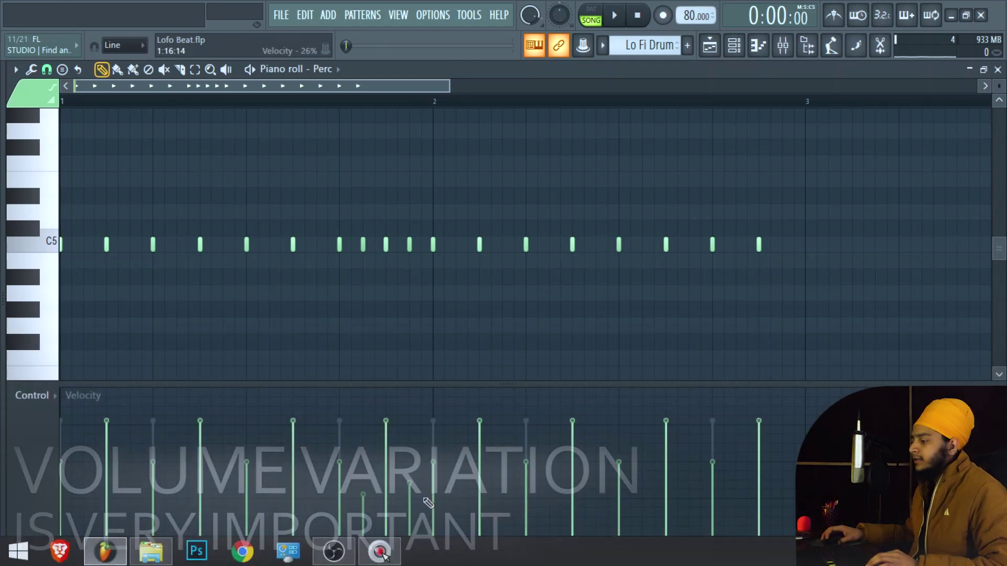
pyautogui.press('space')
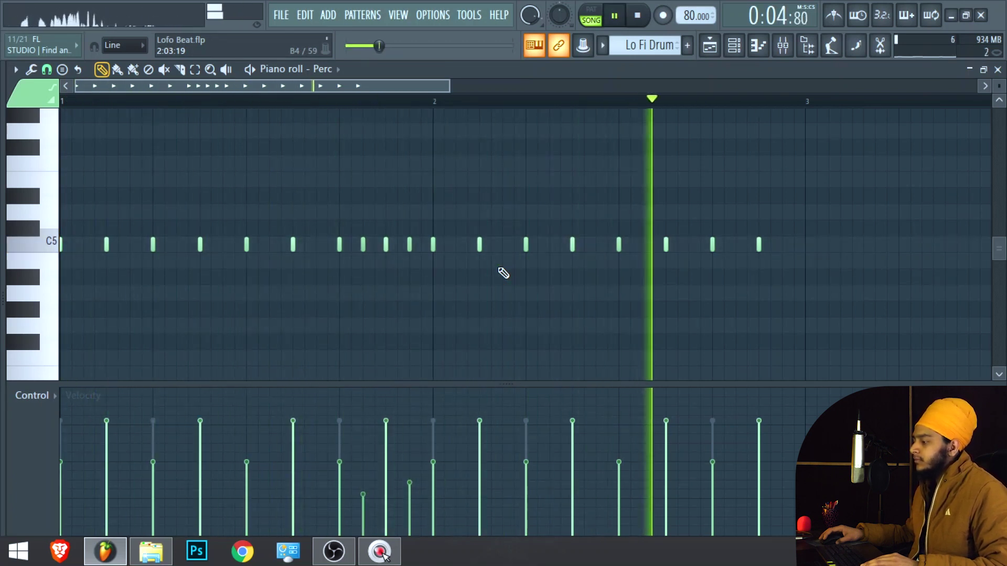
pyautogui.press('space')
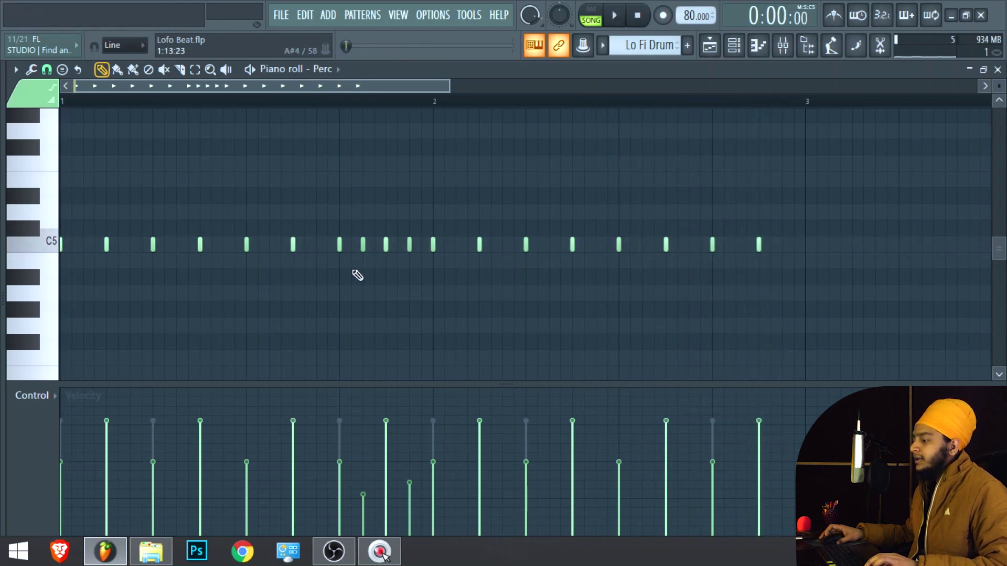
# Select the closely spaced Perc notes leading into bar 2 and listen to that section.
pyautogui.scroll(4, 357, 275)
pyautogui.moveTo(308, 206); pyautogui.dragTo(568, 334)
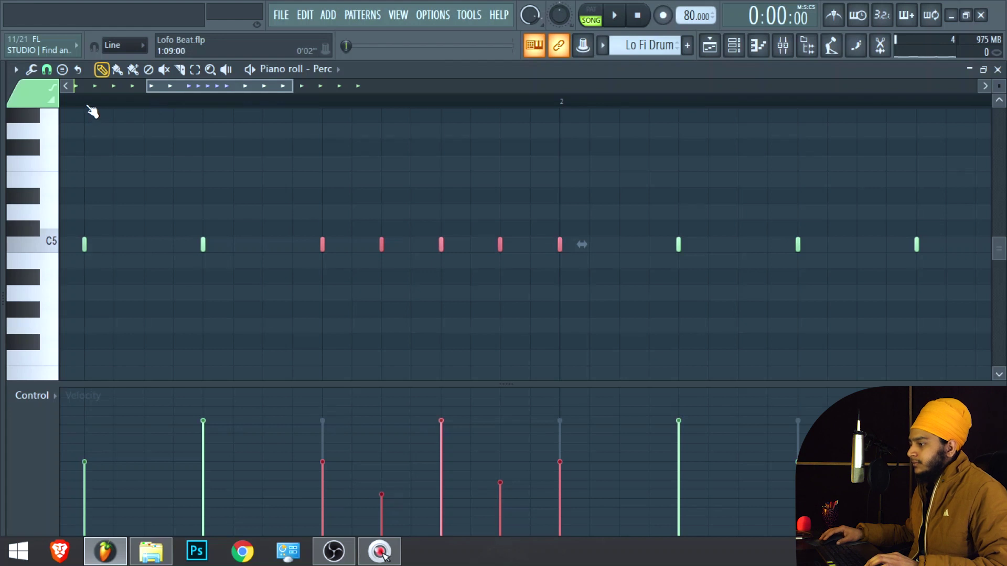
pyautogui.press('space')
pyautogui.press('space')
pyautogui.click(445, 112)
# Reopen the channel rack, set the main swing to 24%, and play the section.
pyautogui.click(737, 52)
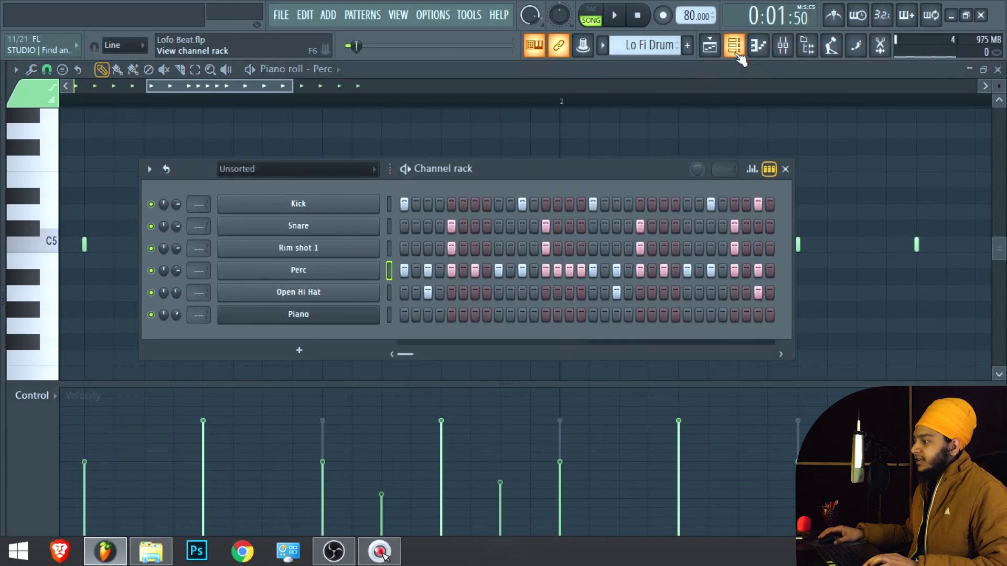
pyautogui.moveTo(648, 172); pyautogui.dragTo(625, 158)
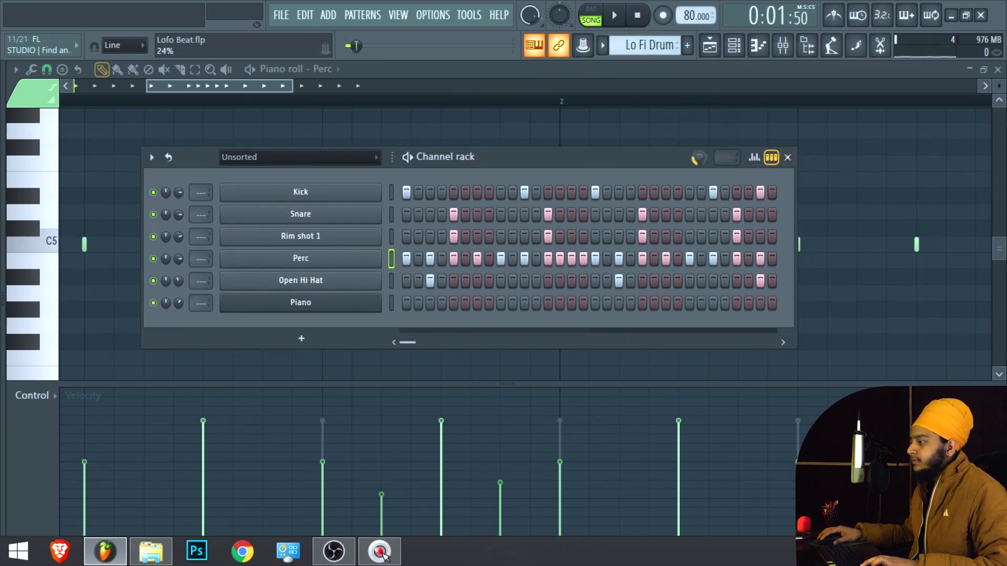
pyautogui.press('space')
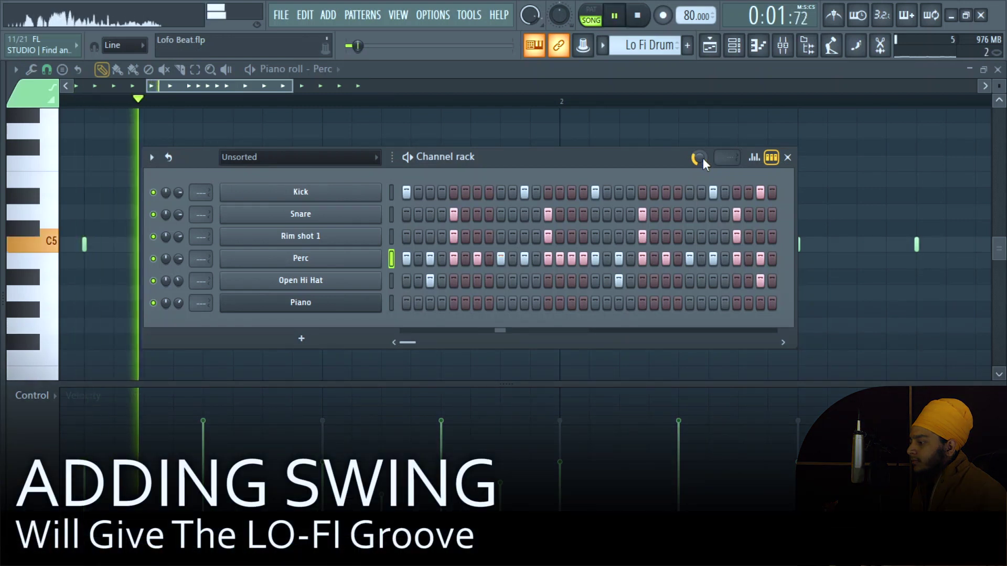
pyautogui.press('space')
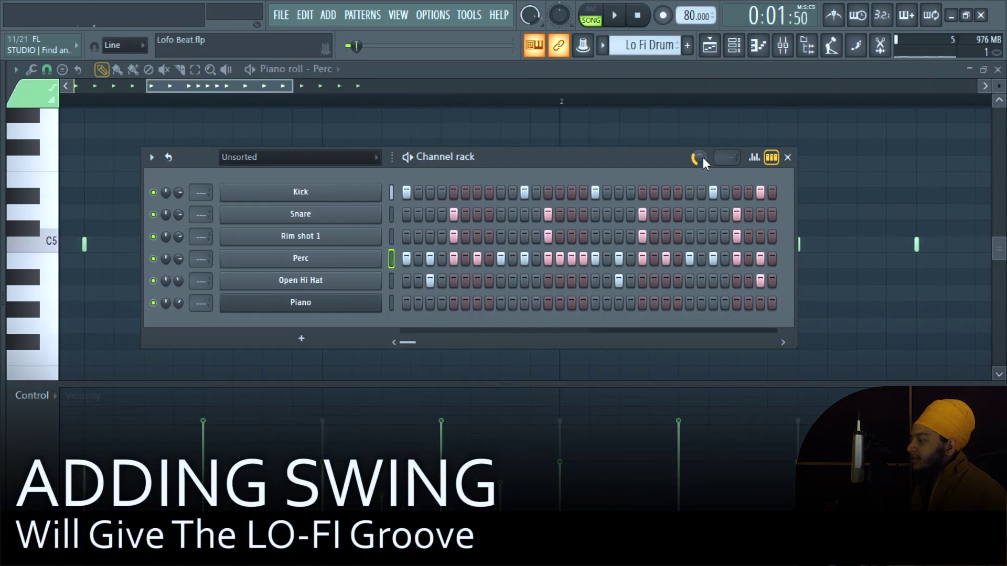
# Compare the groove by playing the section with the main swing at zero and with it raised again.
pyautogui.press('space')
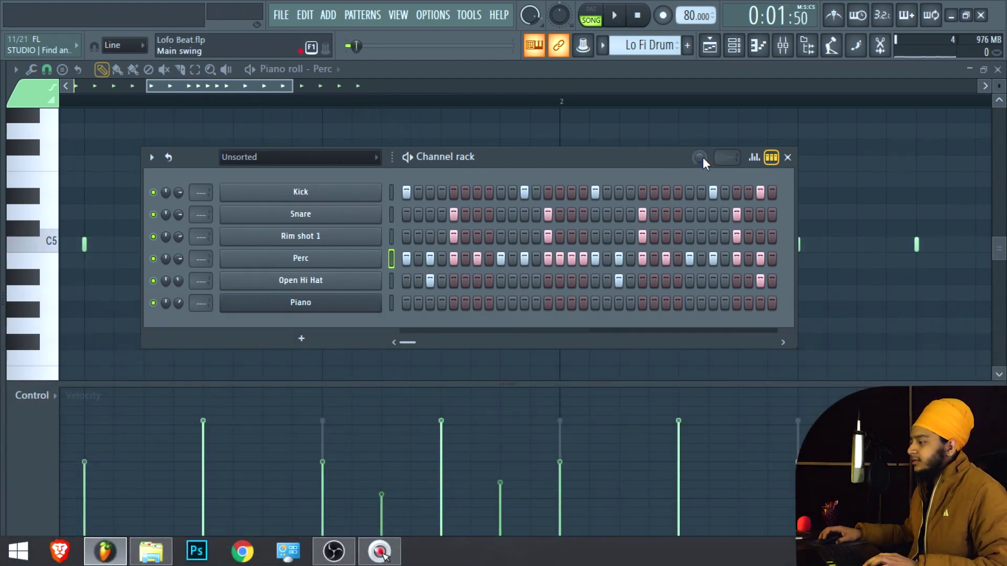
pyautogui.press('space')
pyautogui.press('space')
pyautogui.moveTo(703, 157); pyautogui.dragTo(703, 142)
pyautogui.press('space')
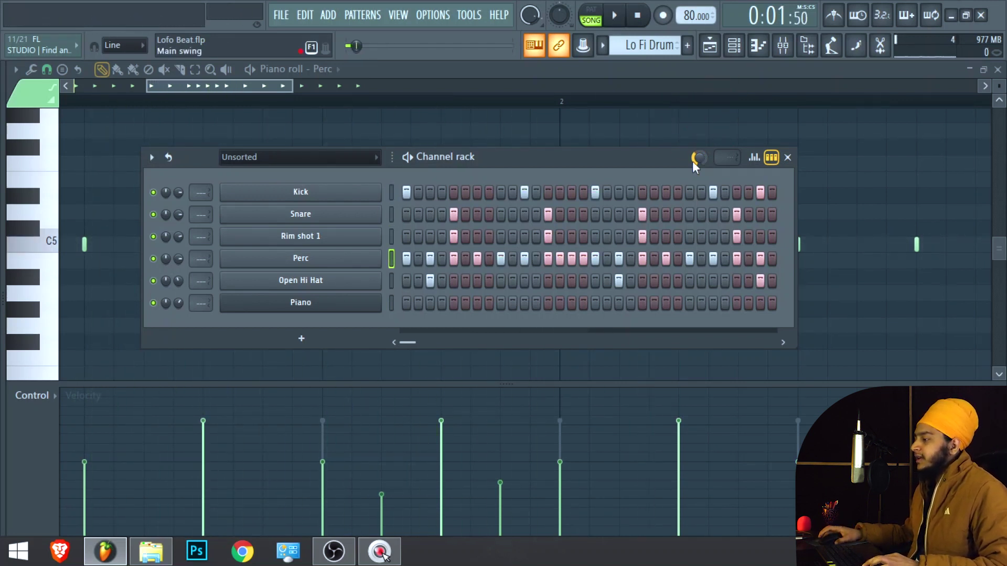
# Set the main swing to 34% and listen to the beat with the melody.
pyautogui.moveTo(670, 157); pyautogui.dragTo(682, 171)
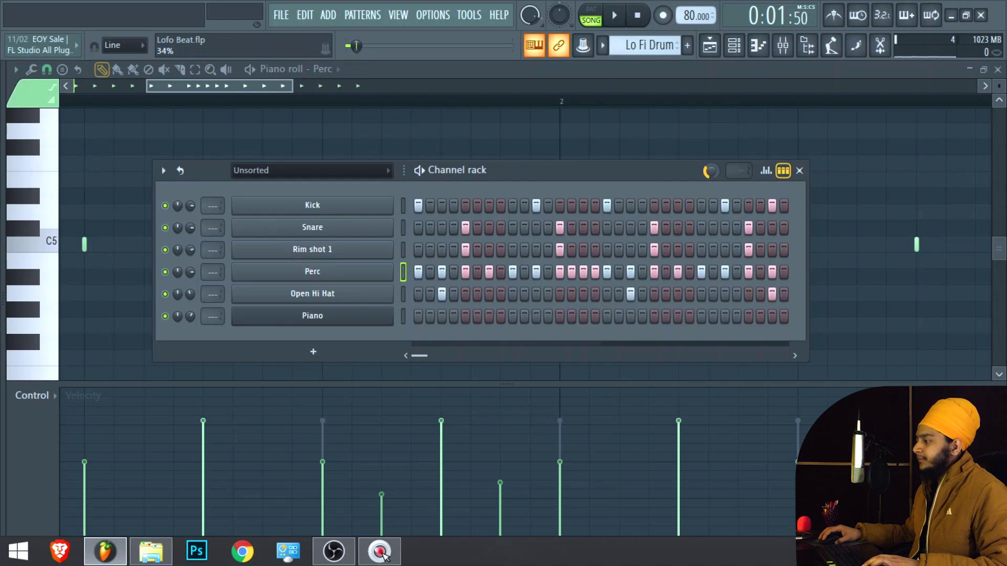
pyautogui.press('space')
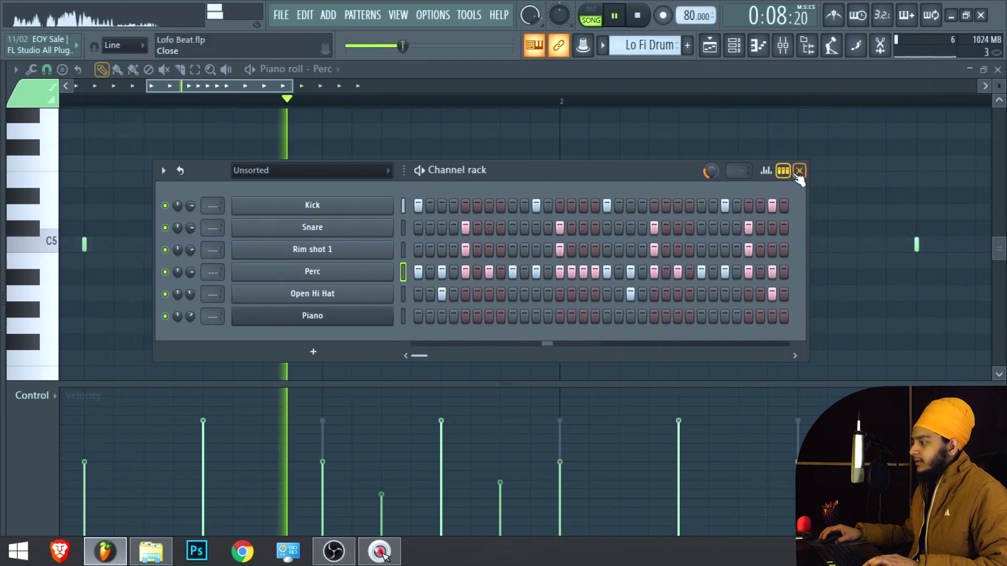
pyautogui.press('space')
# Show the Kick channel's velocity graph, add a Kick hit on step 8, and play the drum pattern alone.
pyautogui.moveTo(527, 181); pyautogui.dragTo(513, 168)
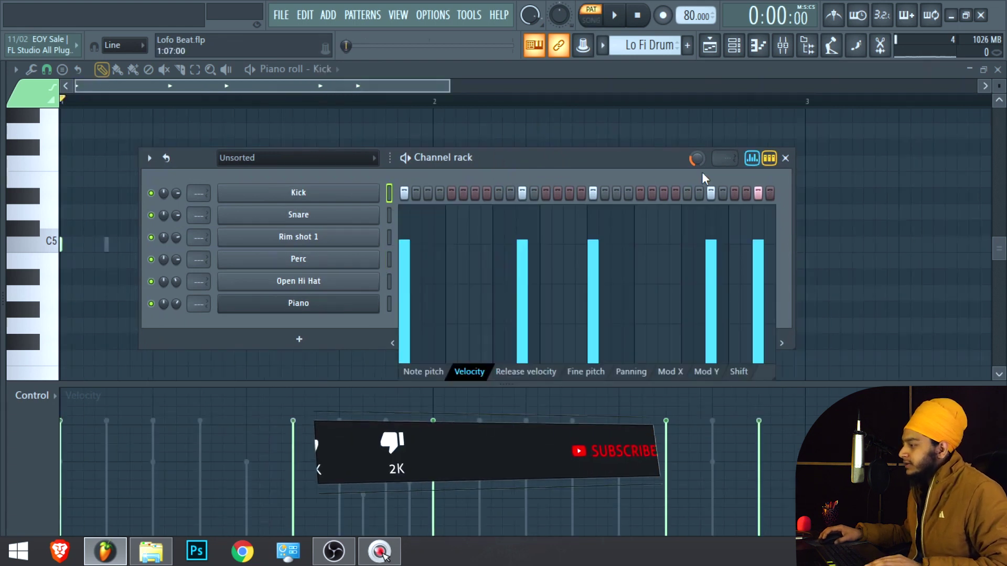
pyautogui.click(753, 158)
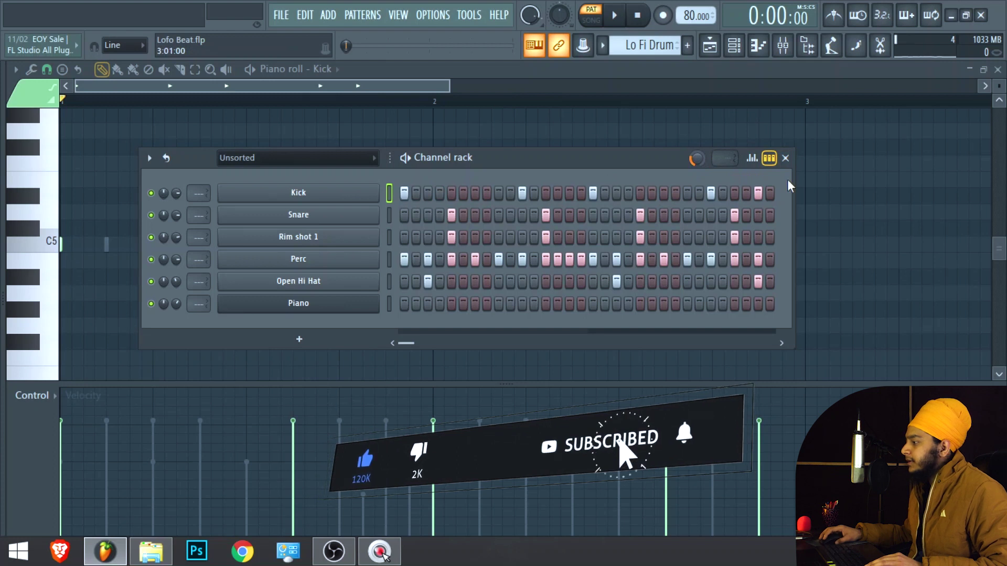
pyautogui.click(752, 158)
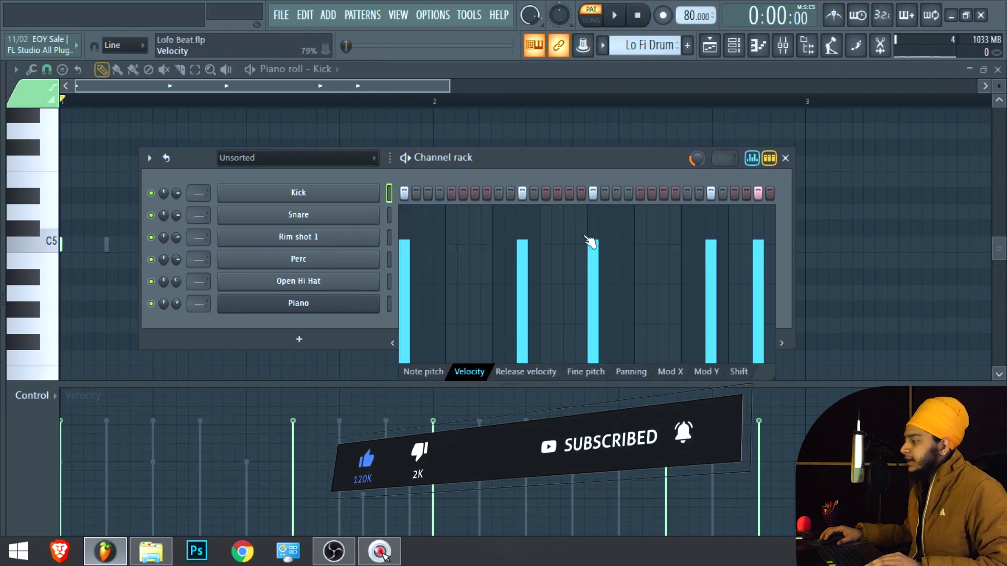
pyautogui.click(478, 194)
pyautogui.click(484, 195)
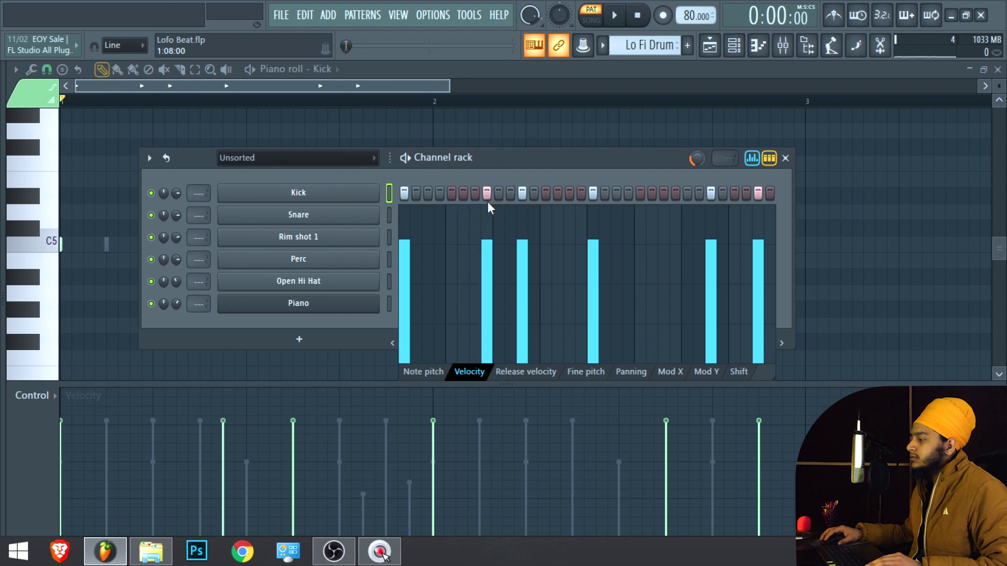
pyautogui.press('space')
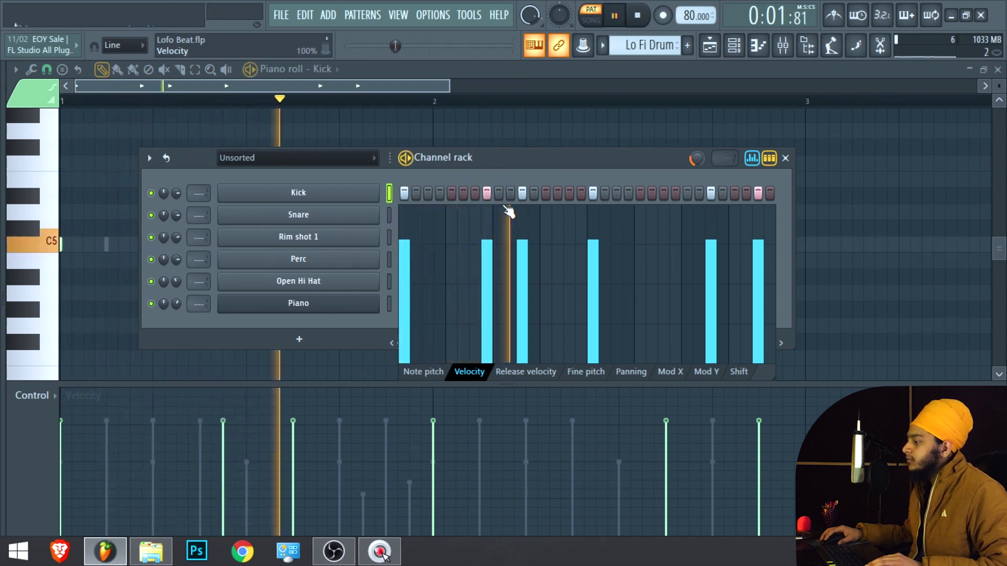
pyautogui.press('space')
# Add a Kick hit on step 10, lower its velocity to 50%, and play the pattern.
pyautogui.click(510, 194)
pyautogui.moveTo(514, 251); pyautogui.dragTo(514, 288)
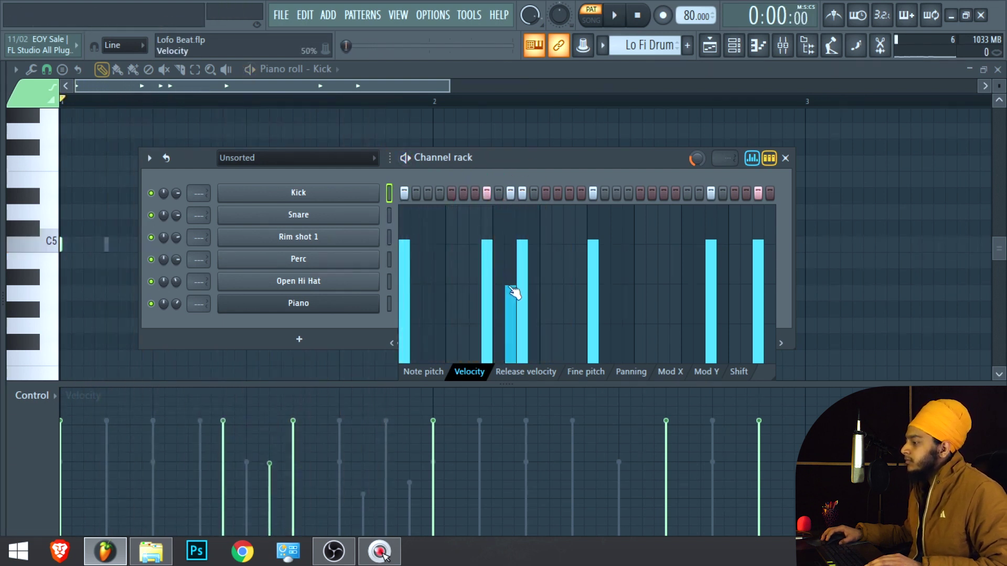
pyautogui.press('space')
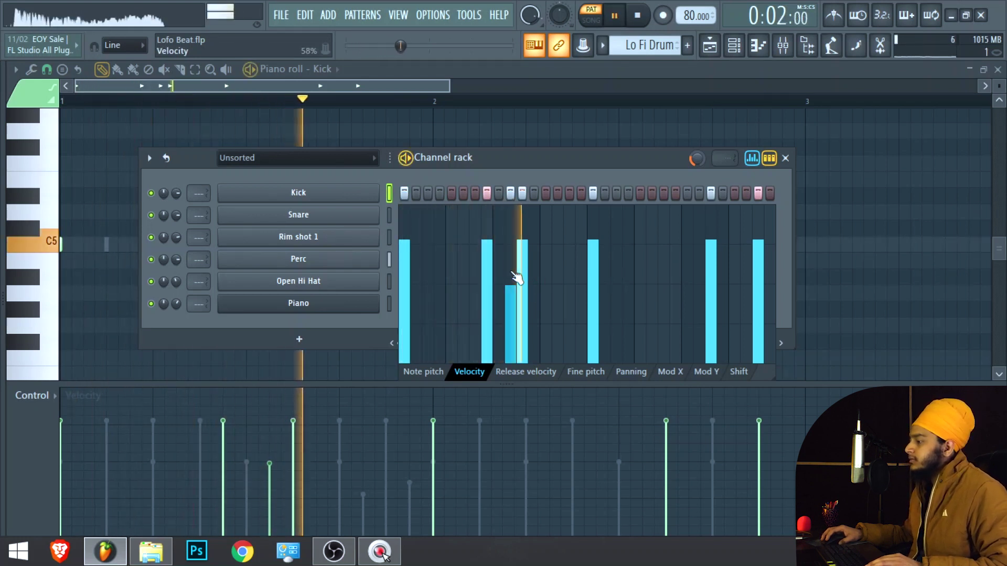
pyautogui.press('space')
# Add softer Kick hits on step 15 at about 64% velocity and step 30 at 45% during pattern playback.
pyautogui.press('space')
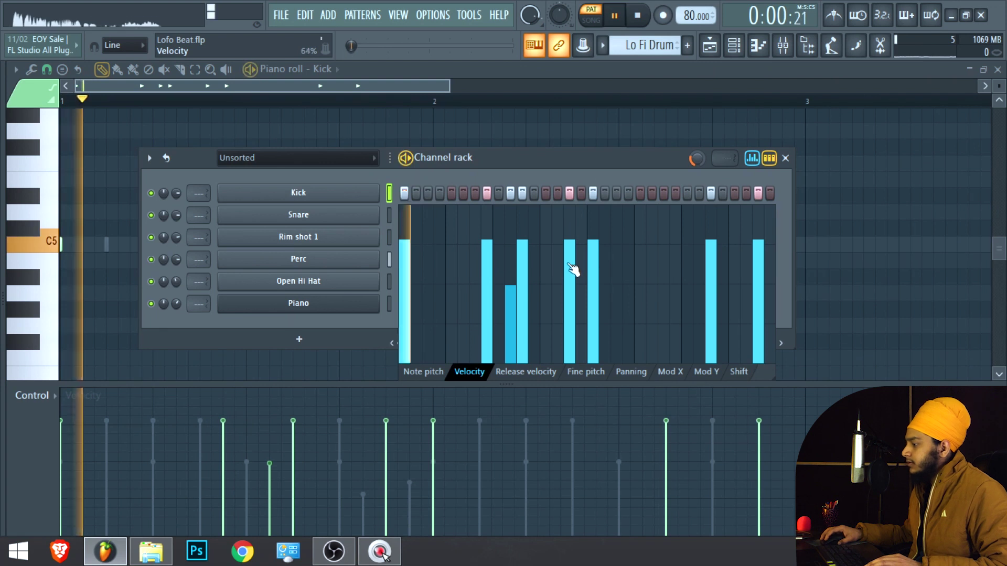
pyautogui.click(570, 264)
pyautogui.click(747, 194)
pyautogui.click(747, 292)
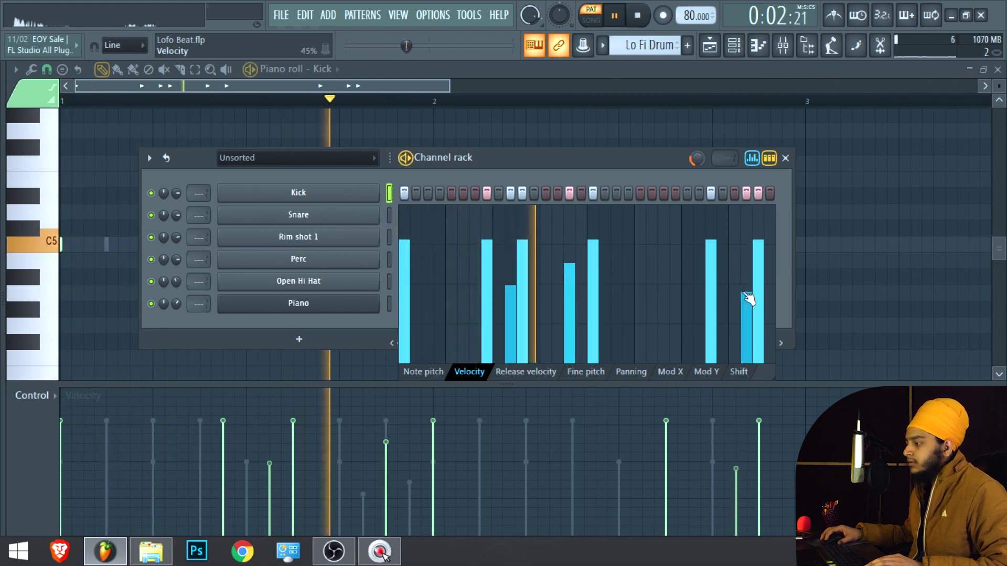
# Add Kick hits on steps 23 and 26, lower the step 26 hit to about 50% velocity, and play the drum pattern.
pyautogui.press('space')
pyautogui.click(664, 194)
pyautogui.click(699, 193)
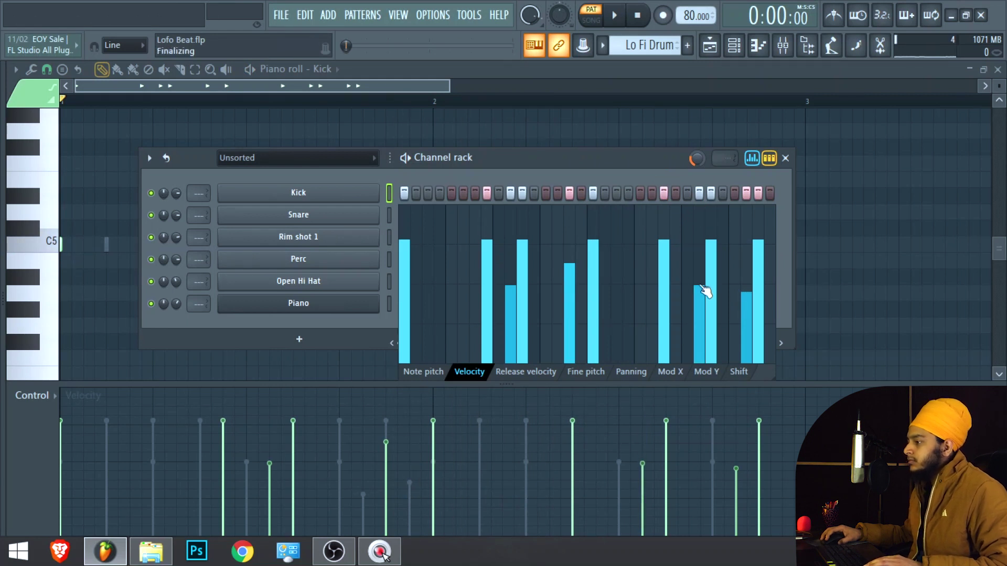
pyautogui.click(702, 286)
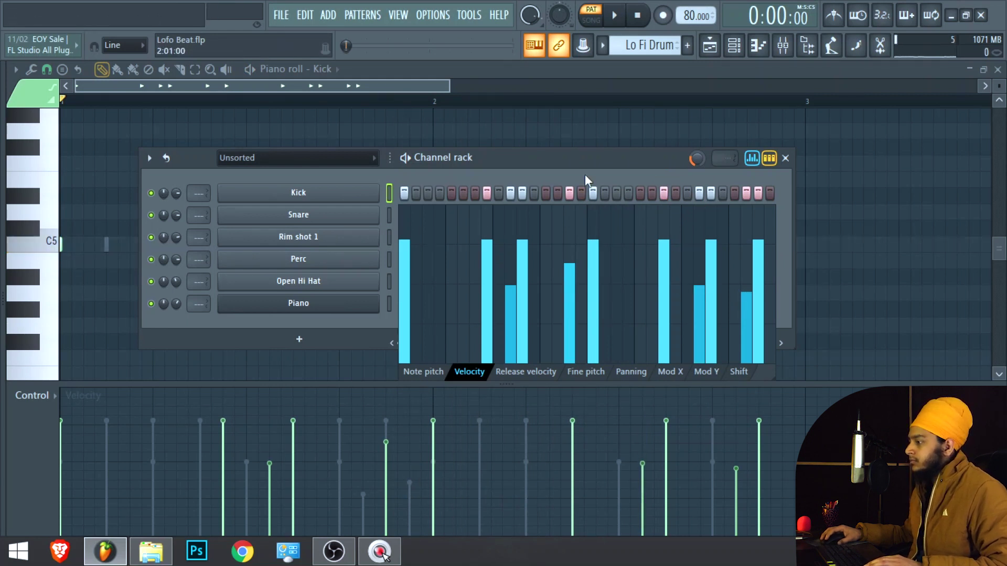
pyautogui.press('space')
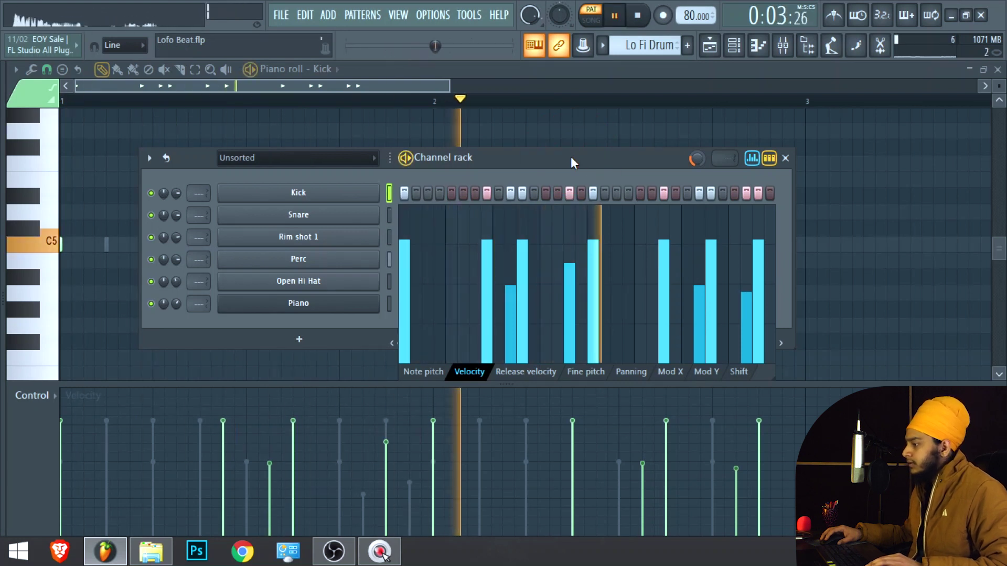
# Move the Kick hit from step 23 to step 24 during pattern playback.
pyautogui.click(675, 195)
pyautogui.click(663, 193)
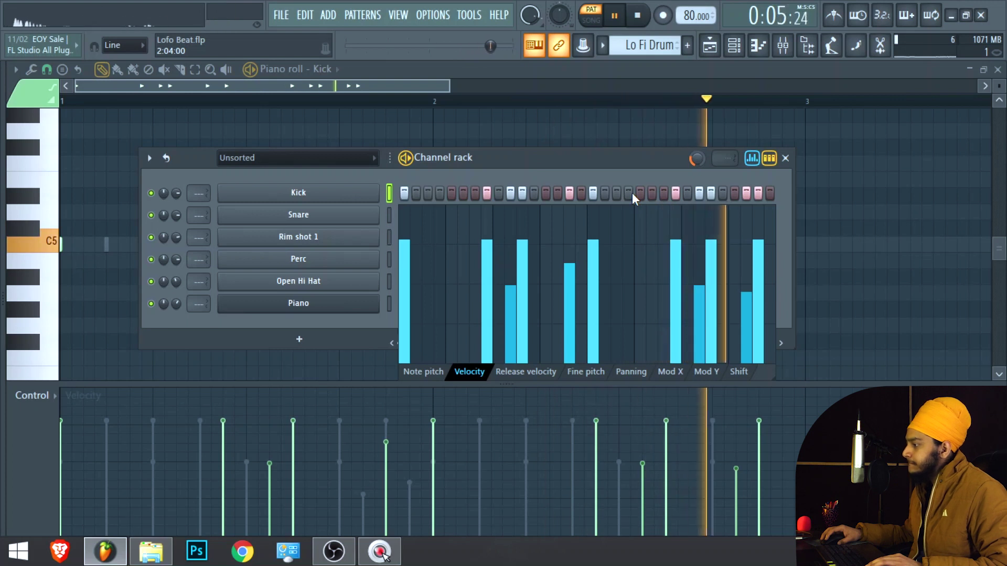
pyautogui.press('space')
# Hide the Kick's velocity graph and listen to the arrangement of drums and melody sample in song mode.
pyautogui.click(752, 157)
pyautogui.click(749, 154)
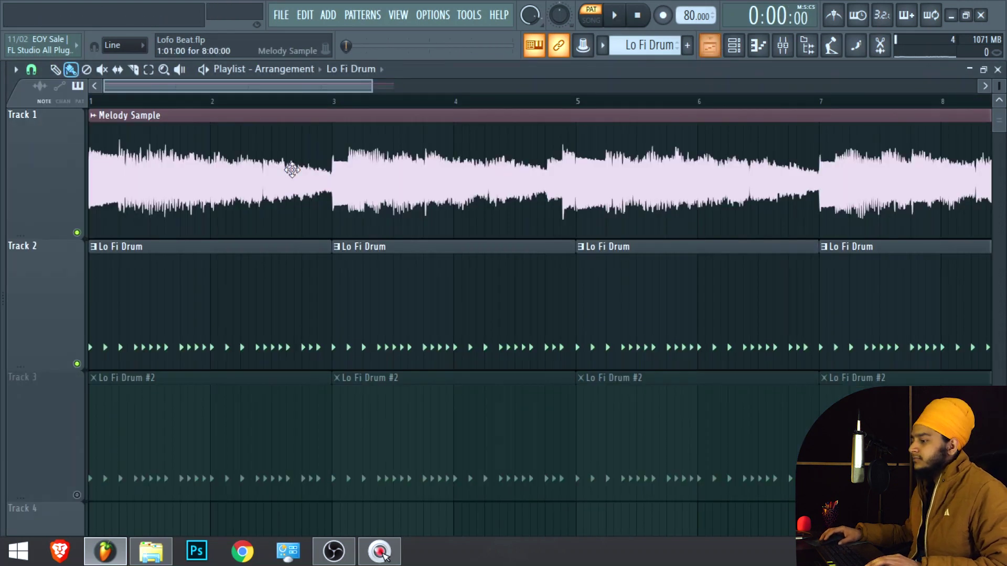
pyautogui.press('space')
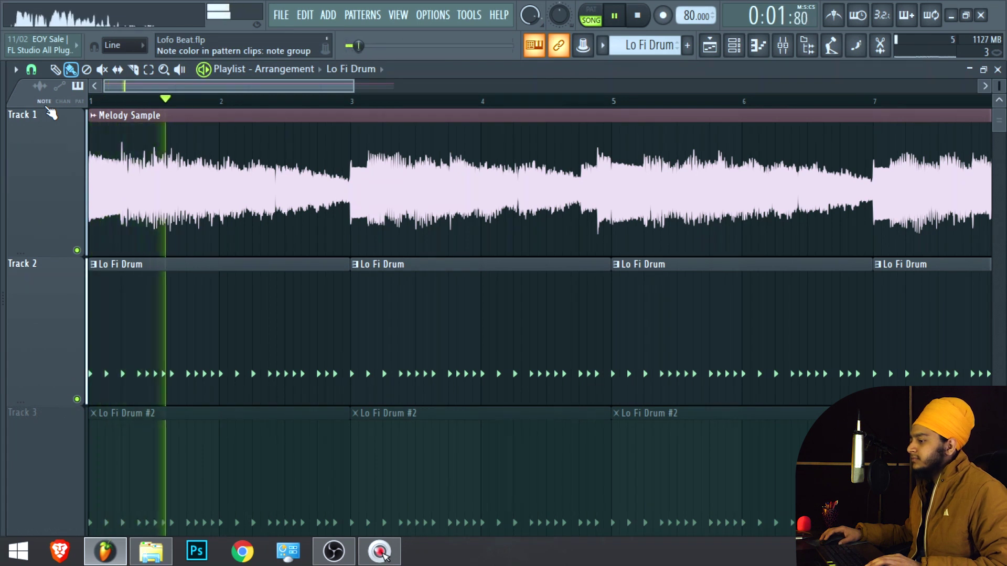
pyautogui.click(734, 47)
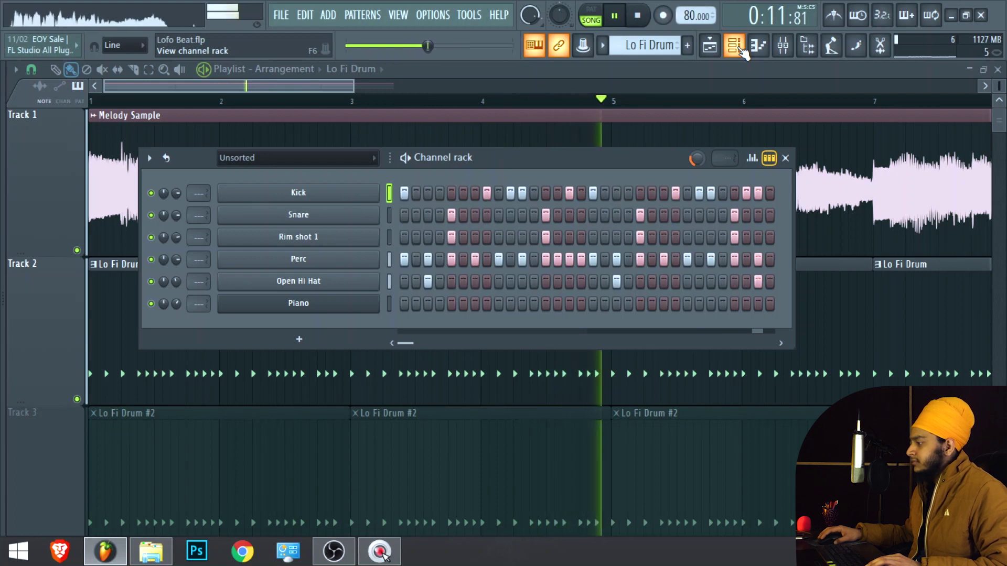
pyautogui.press('space')
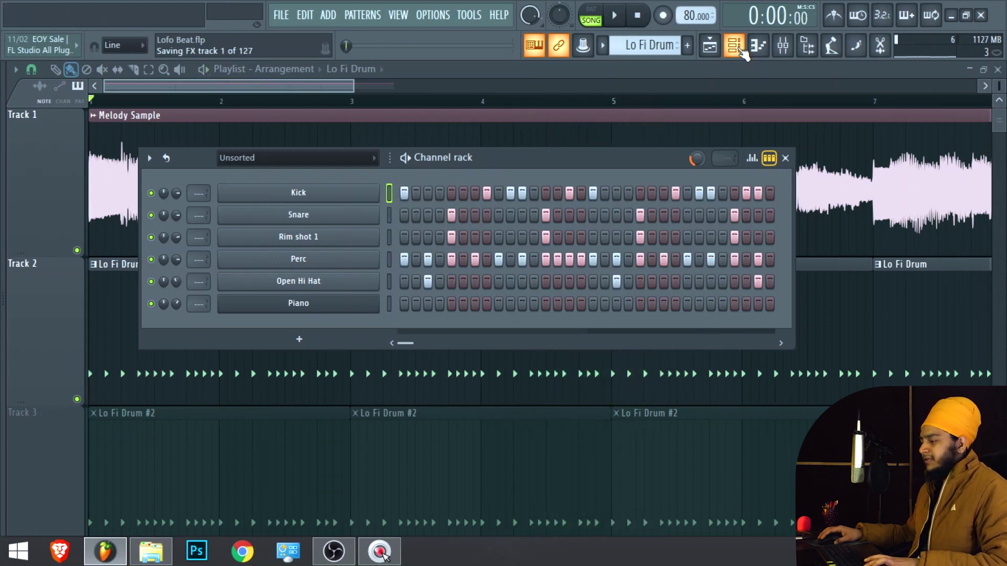
pyautogui.click(784, 157)
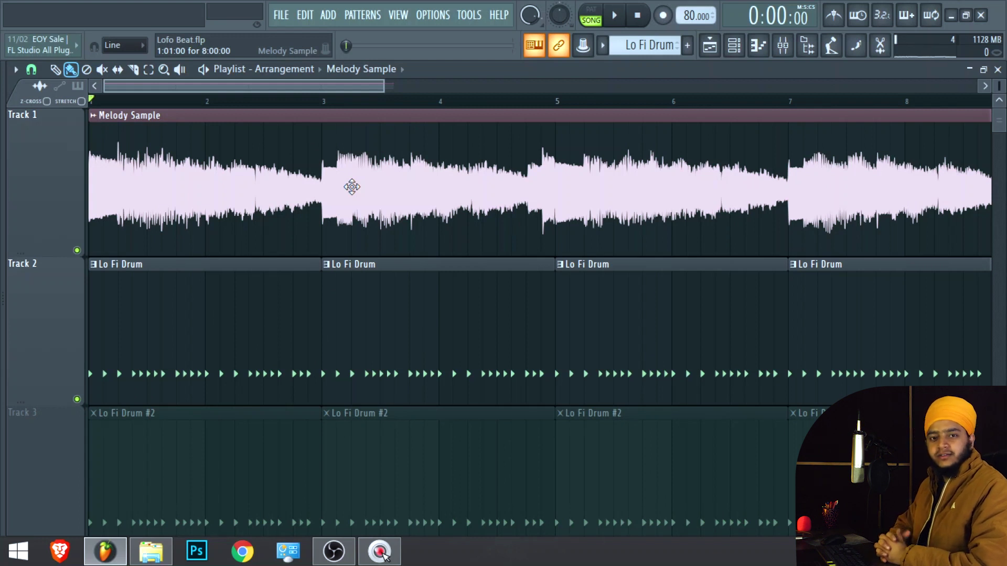
# Select the Piano channel, switch to the empty Pattern 3, and rename that pattern Piano.
pyautogui.click(735, 45)
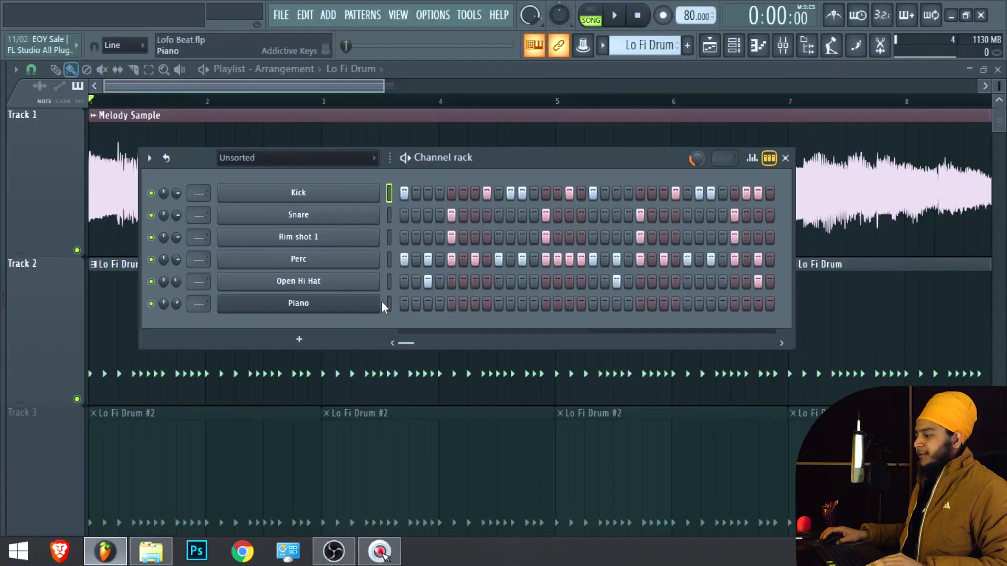
pyautogui.click(388, 304)
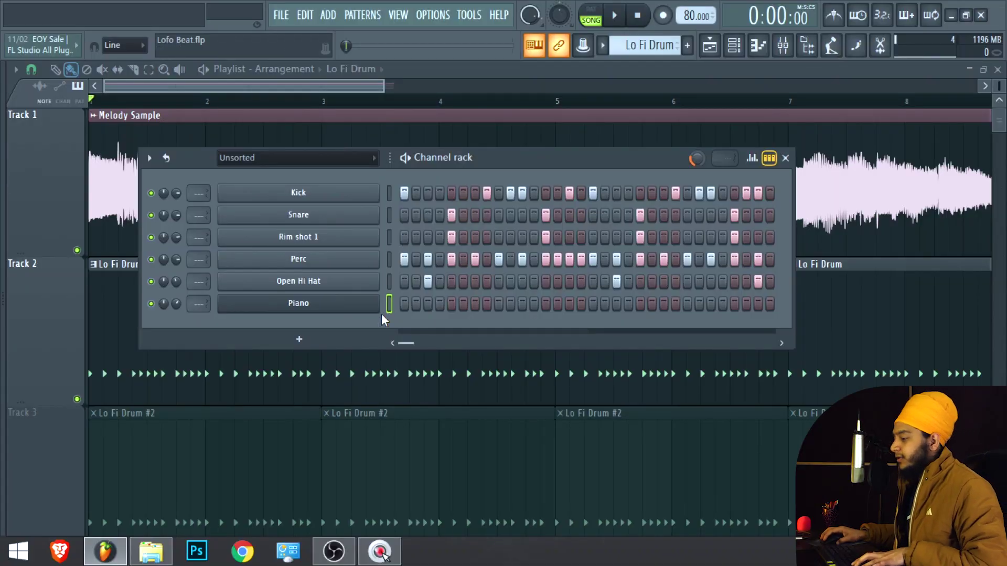
pyautogui.click(786, 158)
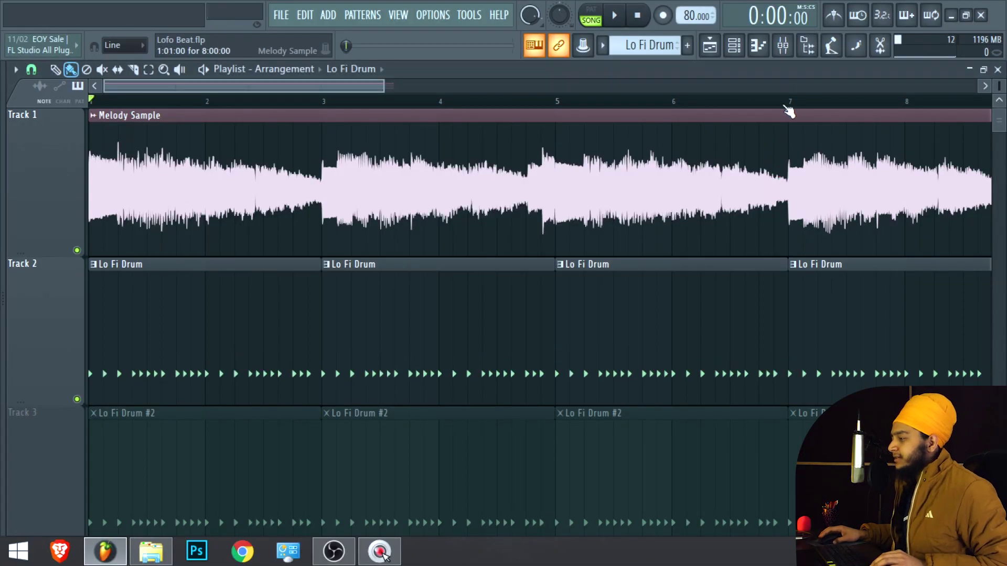
pyautogui.click(734, 46)
pyautogui.scroll(-2, 648, 44)
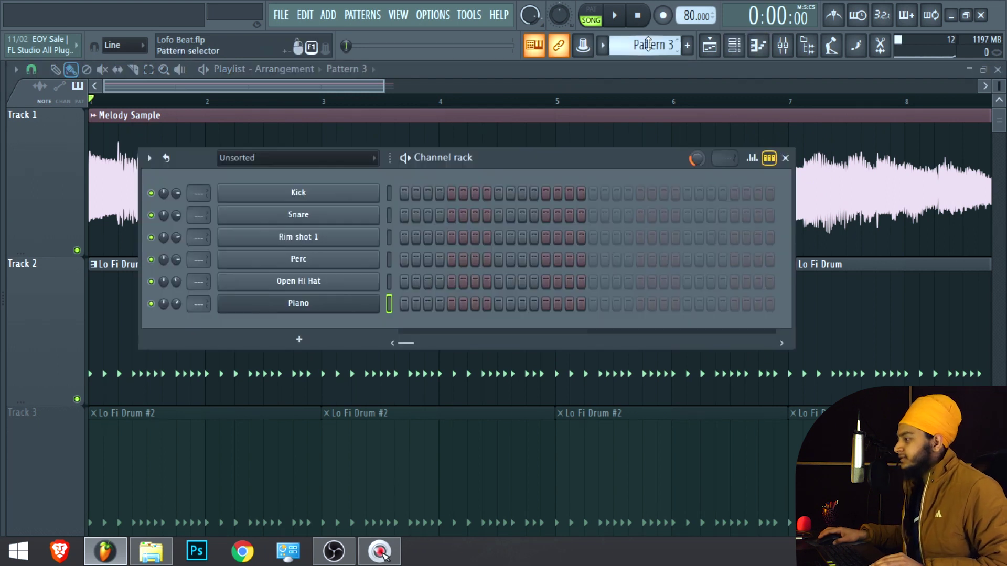
pyautogui.press('F2')
pyautogui.write('Piano')
pyautogui.press('Return')
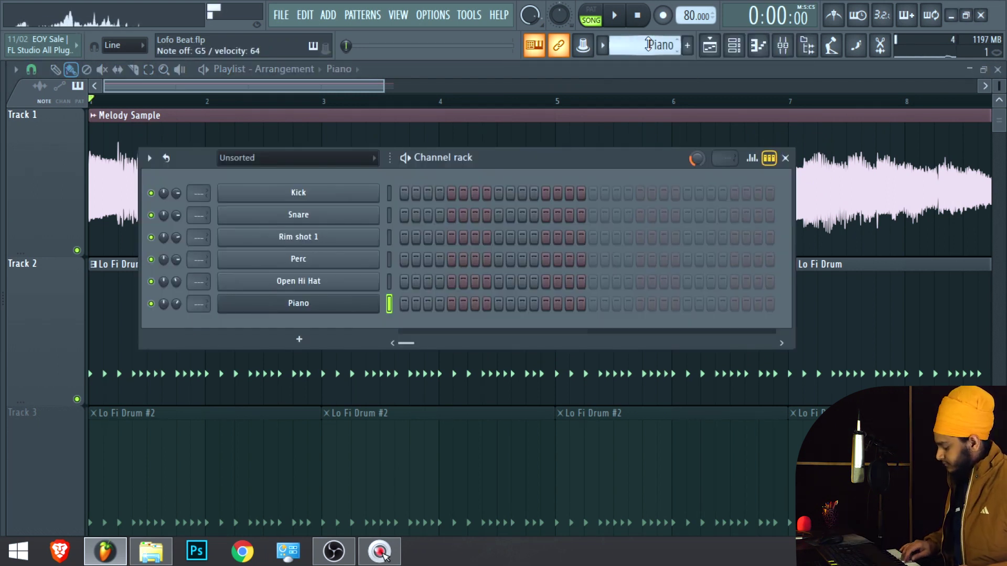
# Rehearse a piano melody with the Piano channel over playback of the melody sample and drums.
pyautogui.press('space')
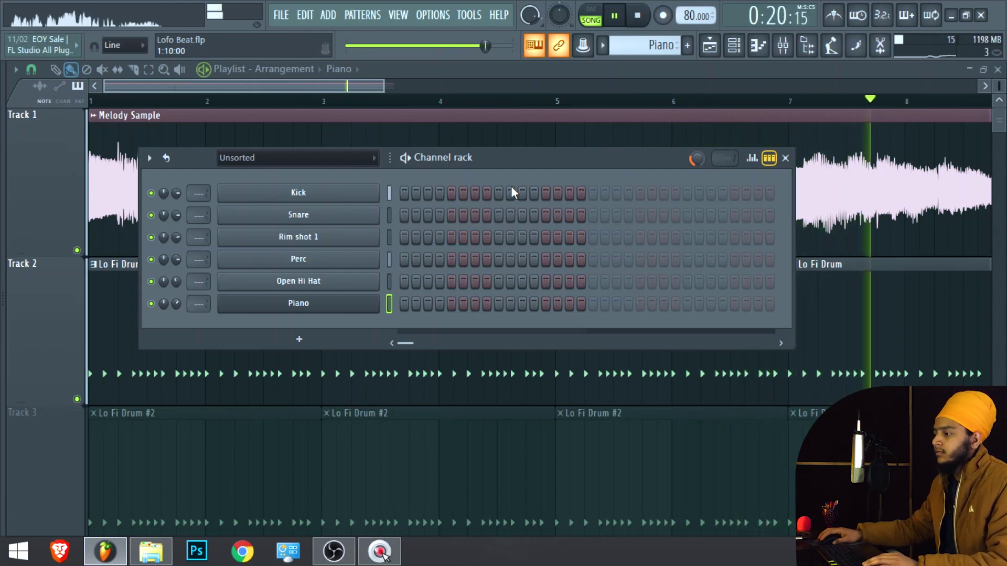
pyautogui.moveTo(550, 153); pyautogui.dragTo(575, 166)
pyautogui.press('space')
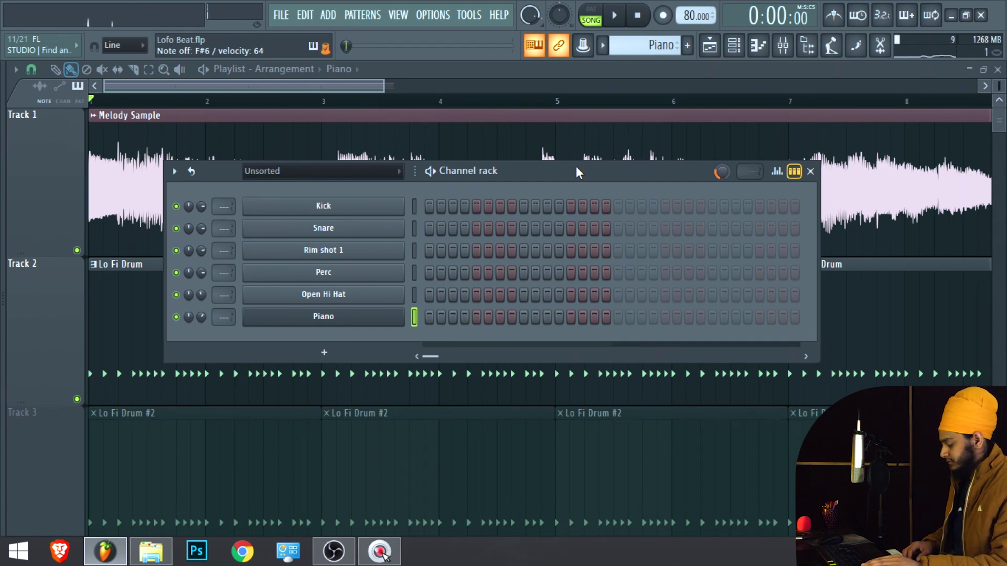
pyautogui.press('space')
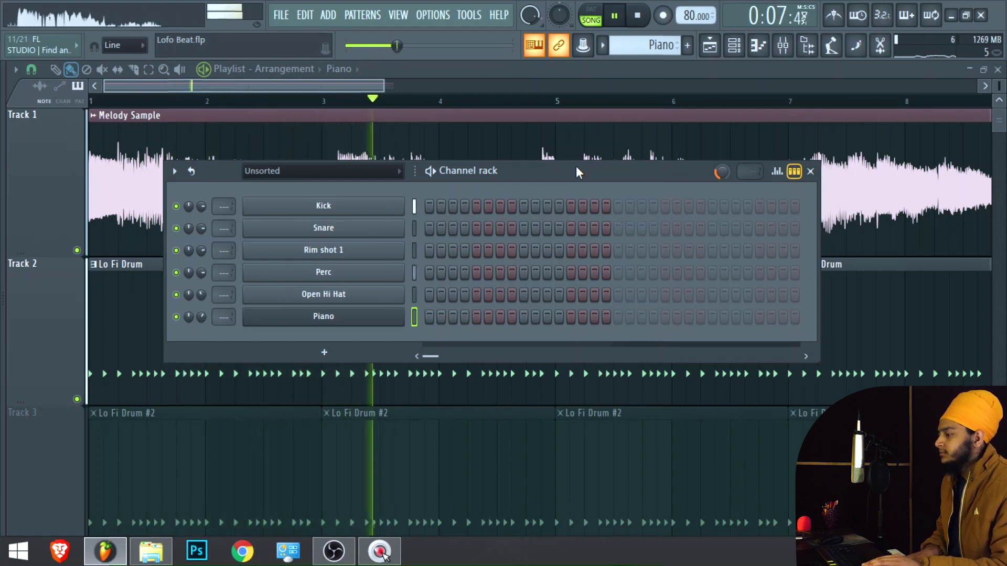
pyautogui.press('space')
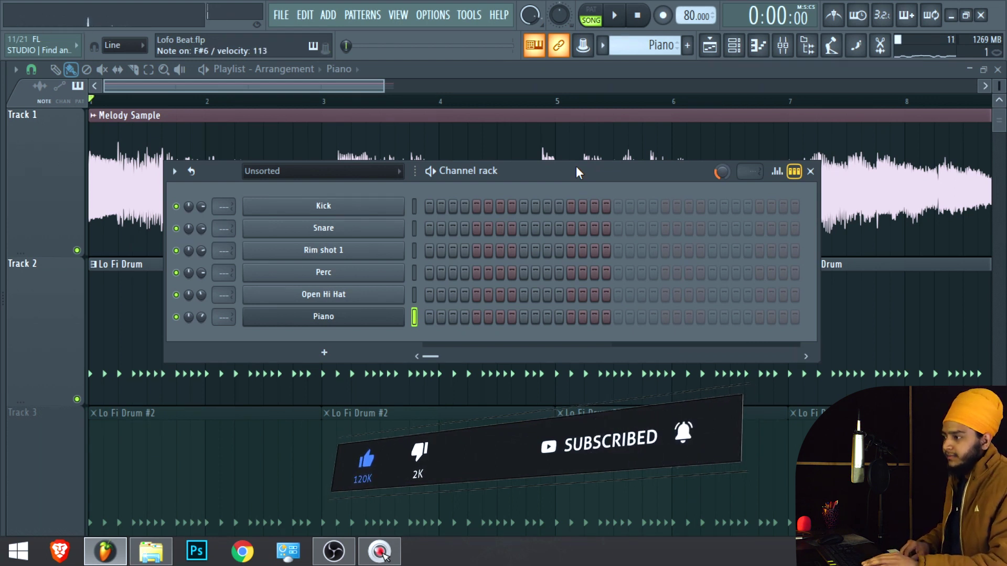
pyautogui.press('space')
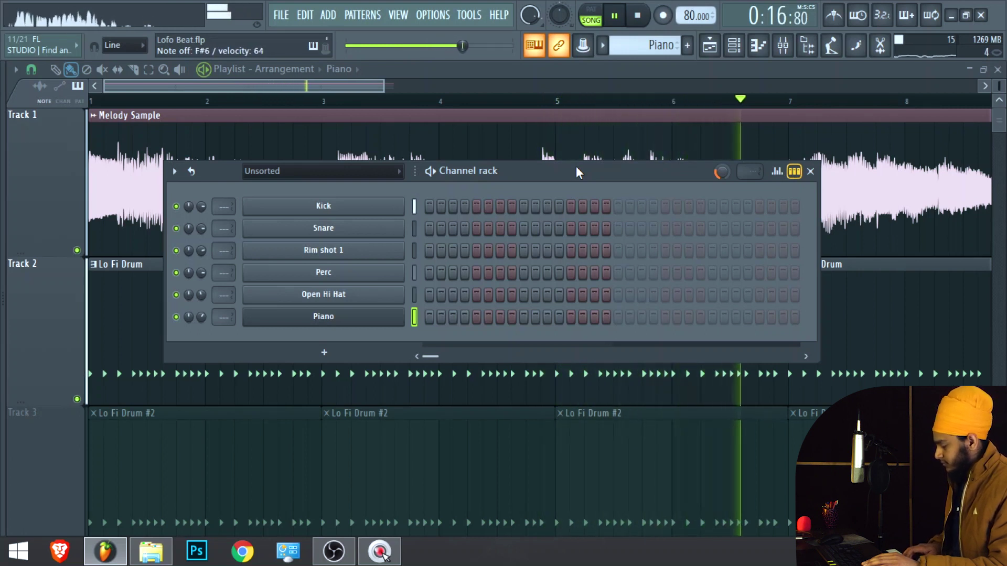
pyautogui.press('space')
# Open the Piano channel's piano roll and check the recording filter options.
pyautogui.rightClick(403, 318)
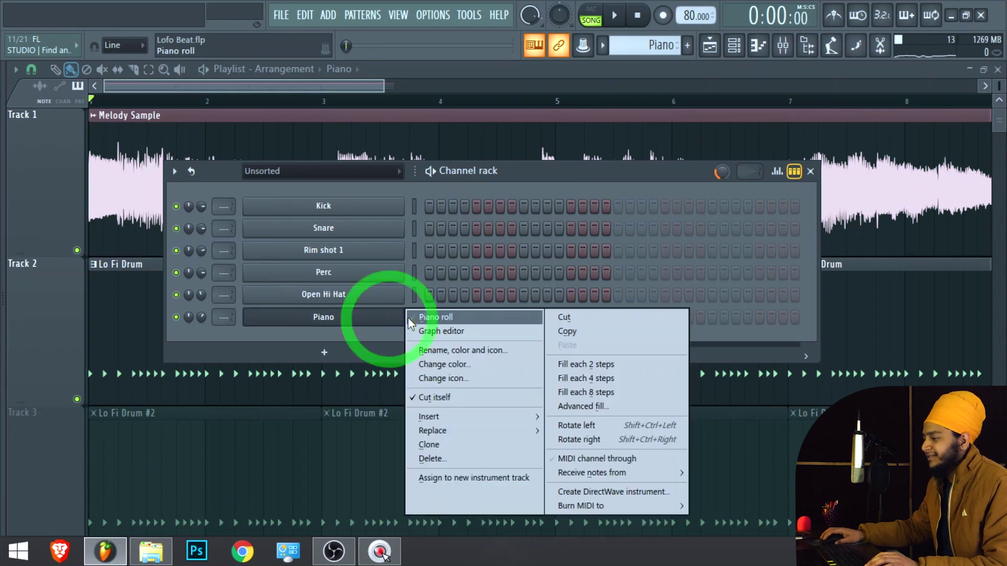
pyautogui.click(411, 319)
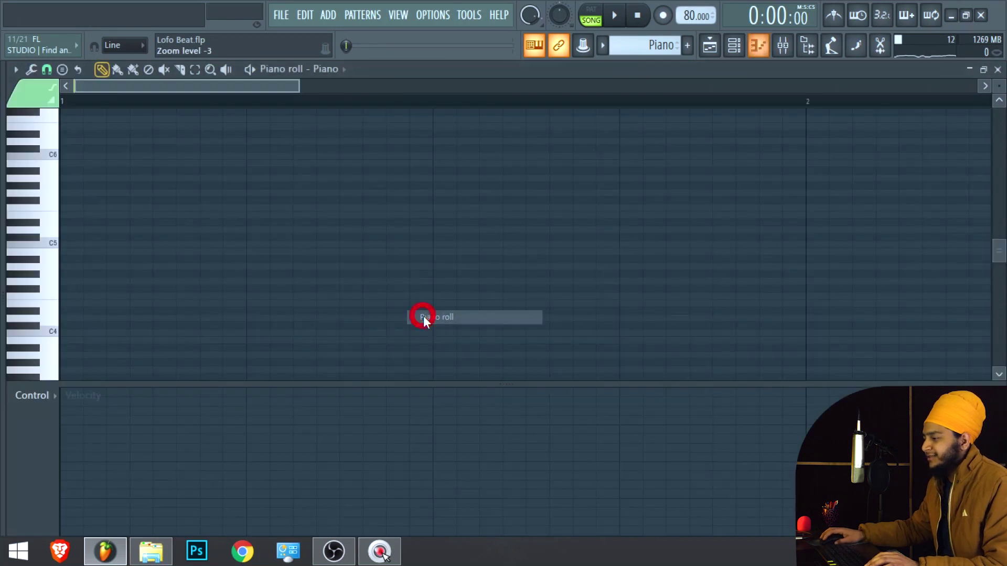
pyautogui.rightClick(665, 18)
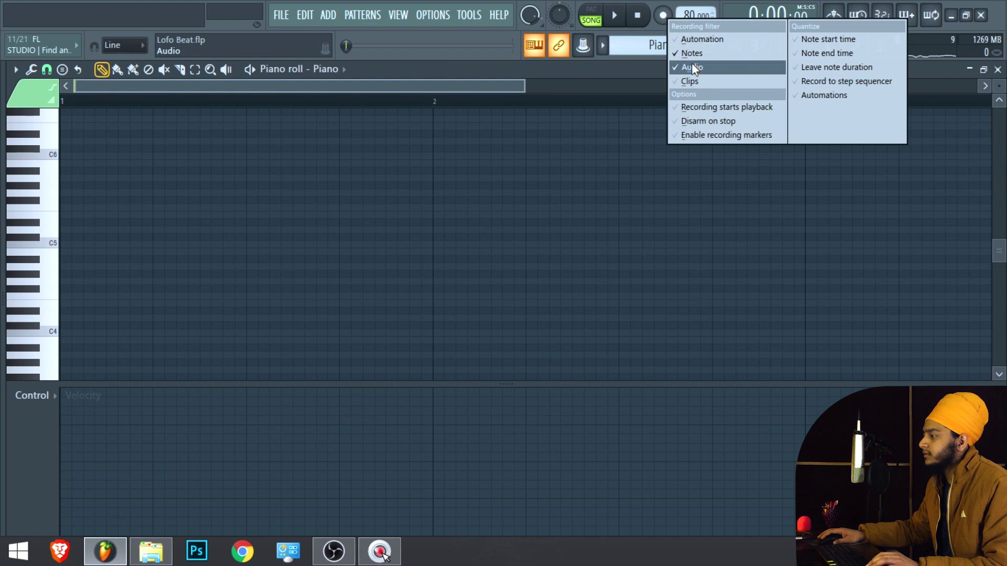
pyautogui.click(645, 67)
# Record a four-bar piano melody into the Piano clip starting at bar 5 on Track 3.
pyautogui.keyDown('ctrl'); pyautogui.scroll(2, 250, 234); pyautogui.keyUp('ctrl')
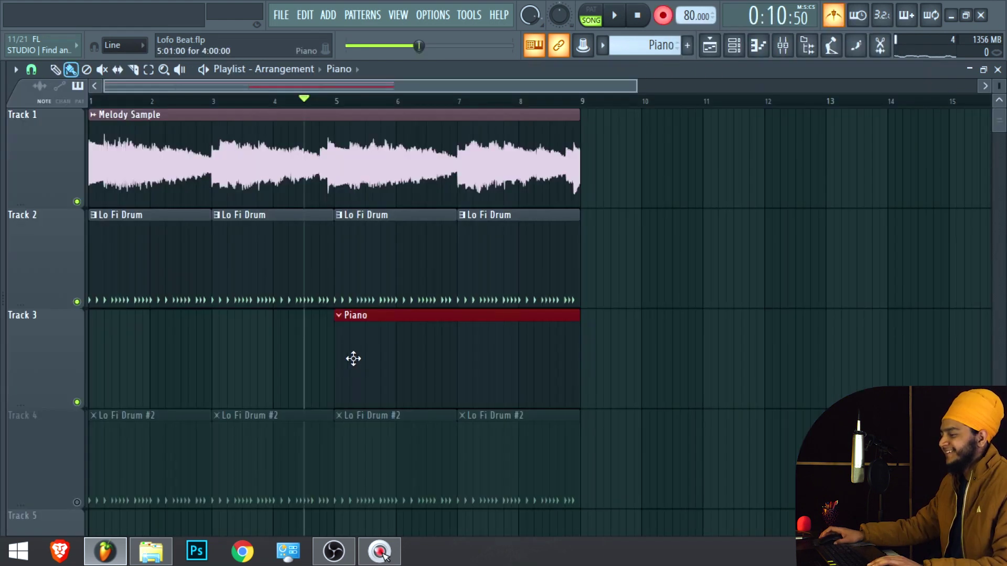
pyautogui.scroll(3, 346, 358)
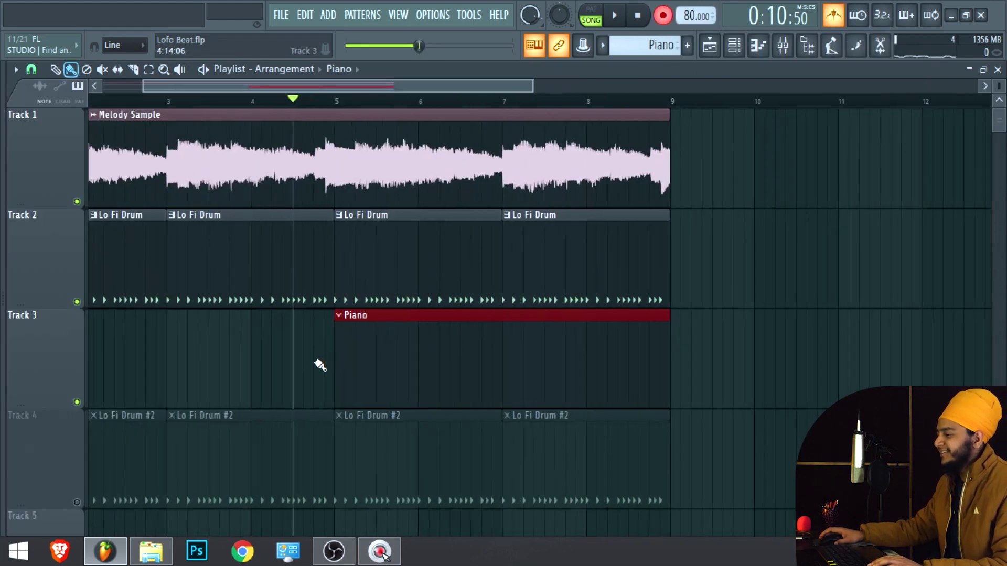
pyautogui.press('space')
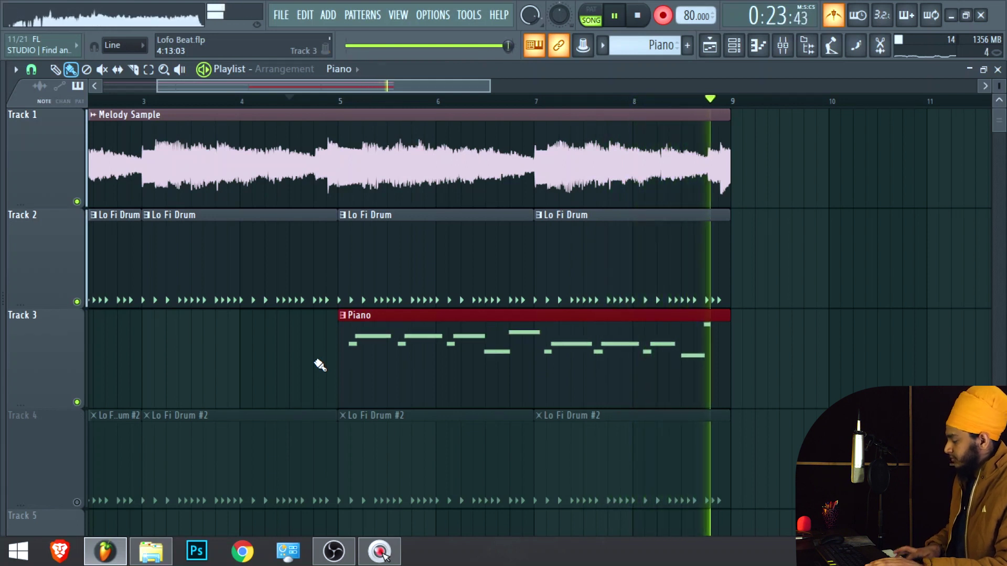
pyautogui.press('space')
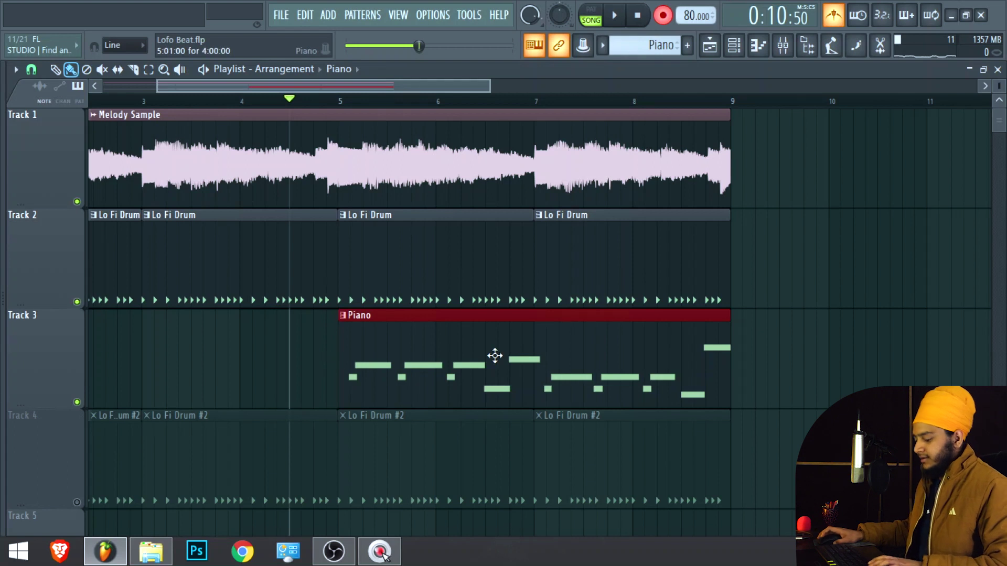
# Shift all recorded piano notes slightly later in the piano roll and check their timing during playback.
pyautogui.doubleClick(410, 386)
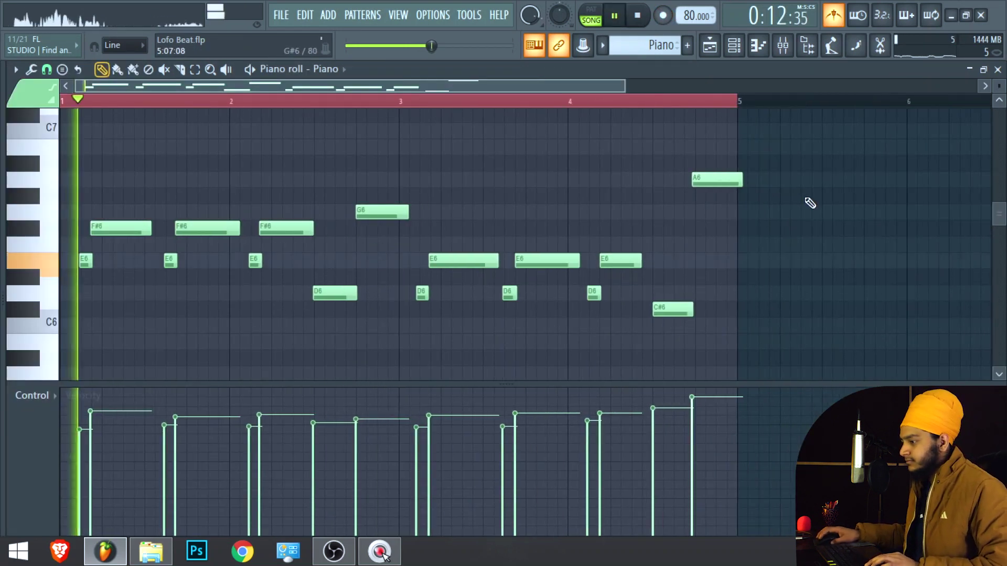
pyautogui.press('space')
pyautogui.moveTo(798, 140); pyautogui.dragTo(74, 335)
pyautogui.scroll(3, 81, 293)
pyautogui.scroll(2, 82, 293)
pyautogui.press('space')
pyautogui.scroll(-3, 252, 325)
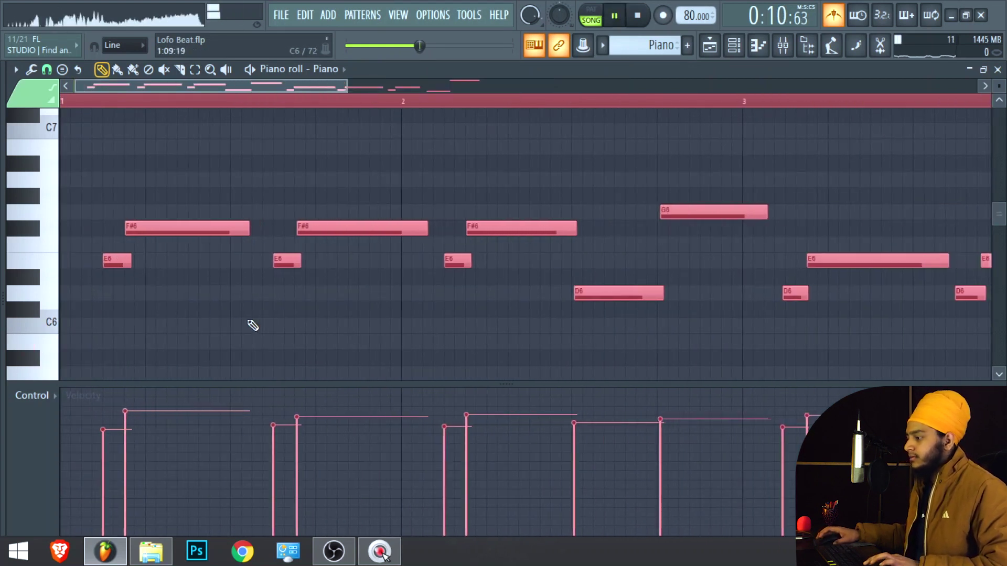
pyautogui.hotkey('ctrl', 'd')
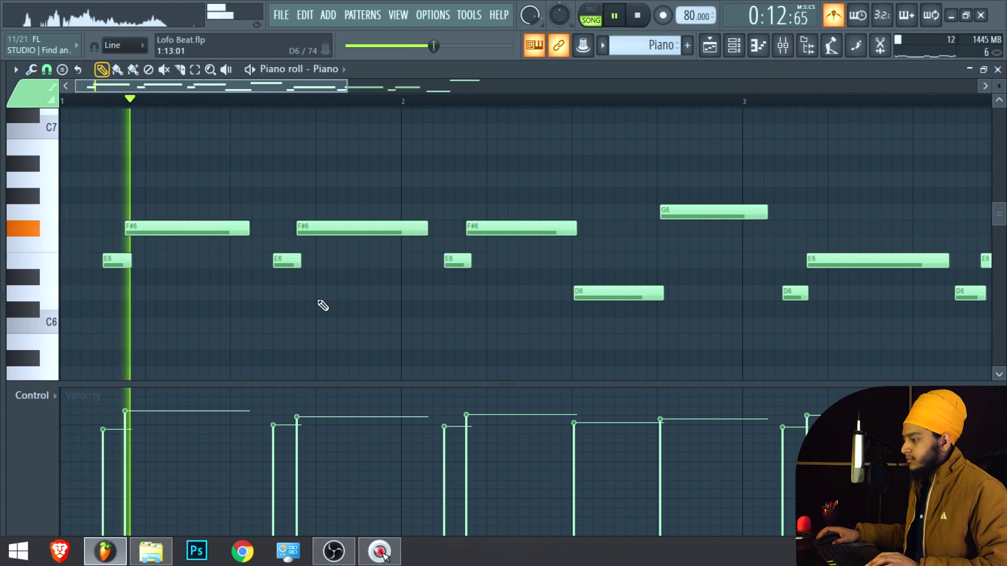
pyautogui.scroll(-3, 322, 305)
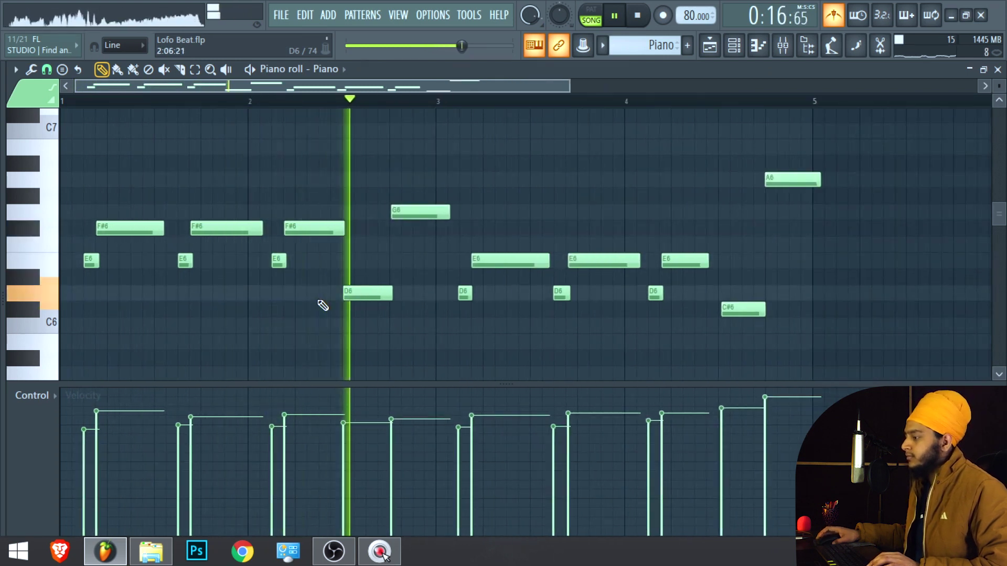
pyautogui.scroll(3, 412, 208)
pyautogui.click(495, 212)
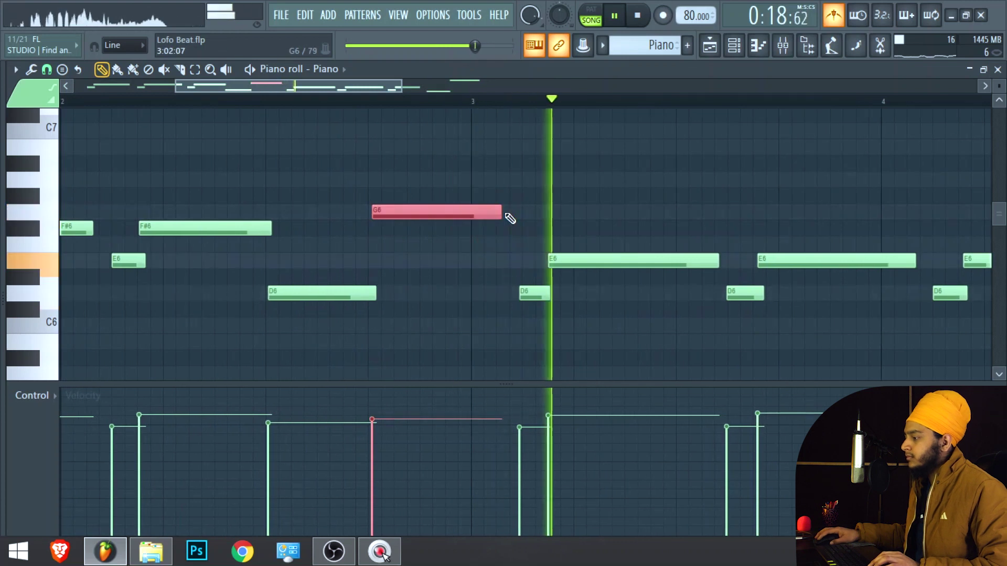
pyautogui.scroll(-4, 366, 287)
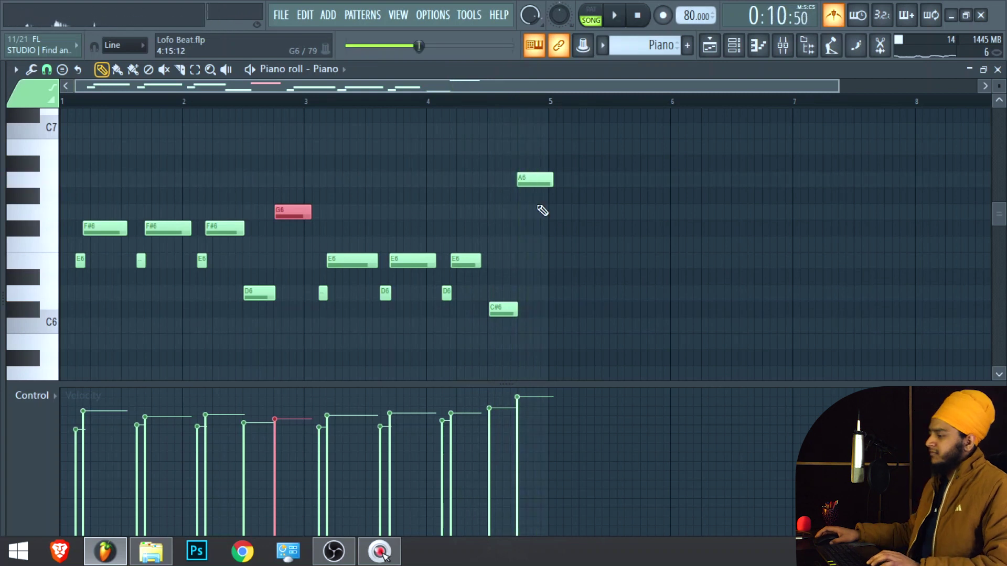
pyautogui.scroll(4, 542, 210)
# Copy the Piano clip from bar 5 to bar 1 on Track 3 in the playlist.
pyautogui.press('F5')
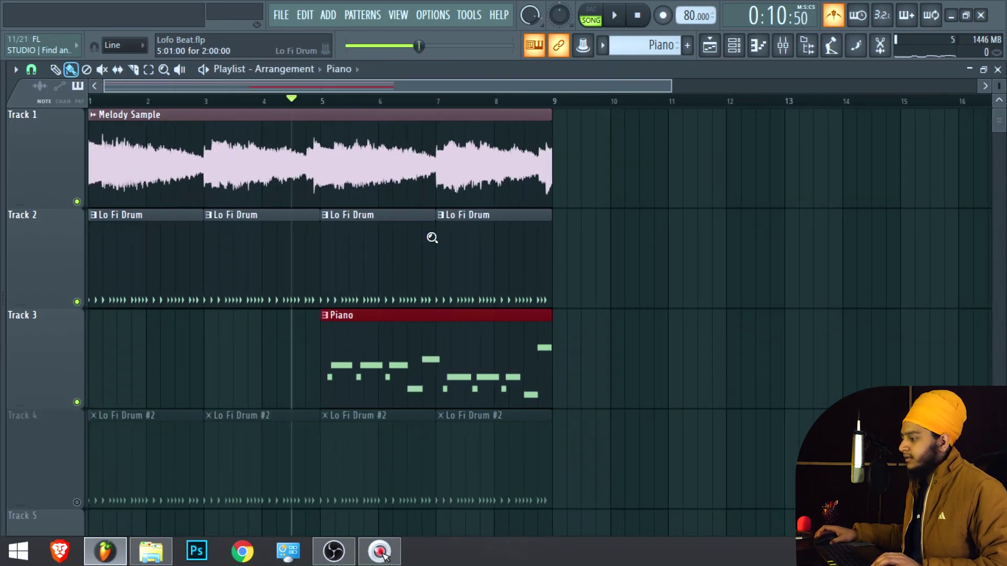
pyautogui.keyDown('ctrl'); pyautogui.rightClick(432, 237); pyautogui.keyUp('ctrl')
pyautogui.moveTo(652, 313); pyautogui.dragTo(128, 314)
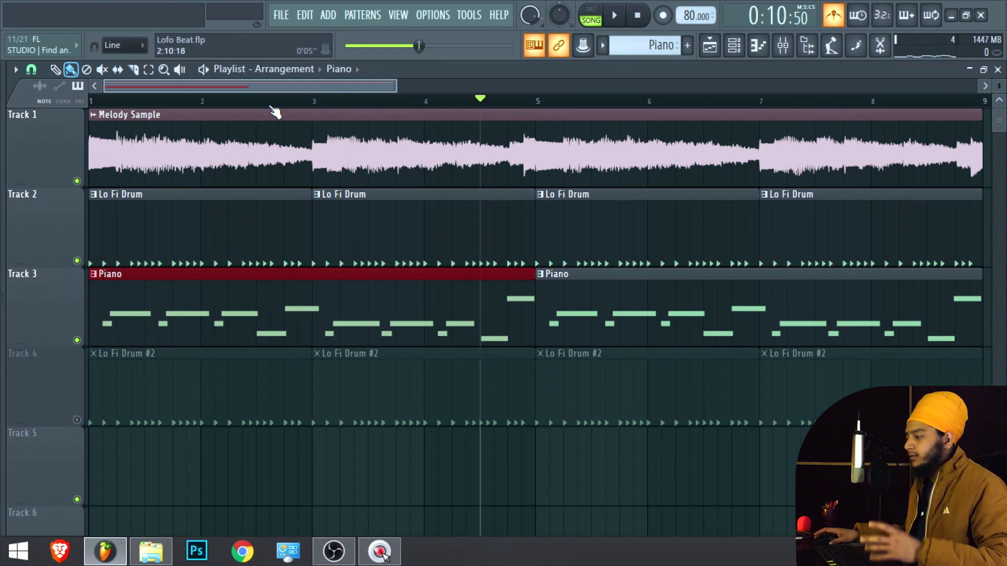
pyautogui.click(297, 258)
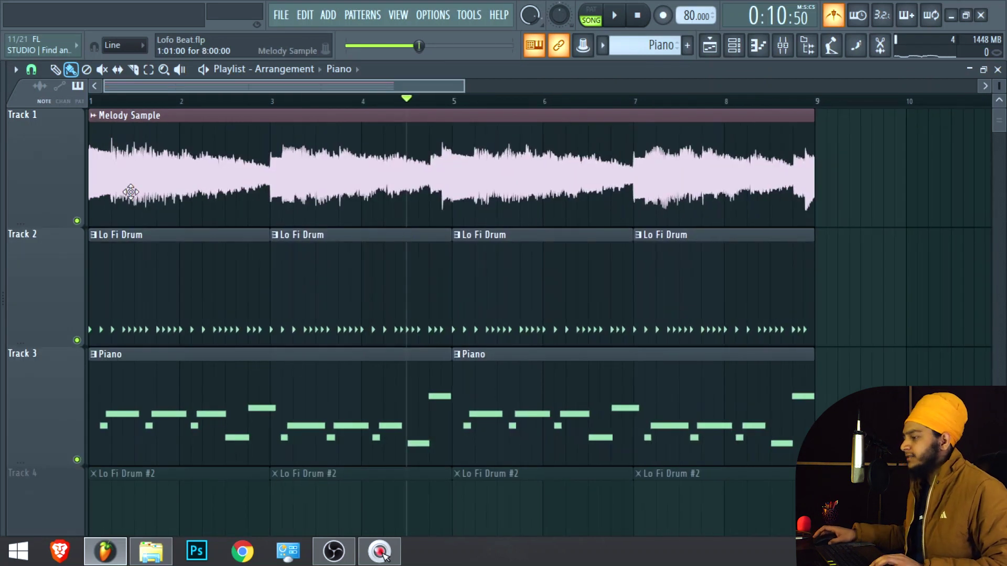
# Solo Track 2 with the Lo Fi Drum clips and play it from the start with the metronome switched off.
pyautogui.scroll(-2, 43, 149)
pyautogui.scroll(2, 110, 155)
pyautogui.scroll(1, 110, 155)
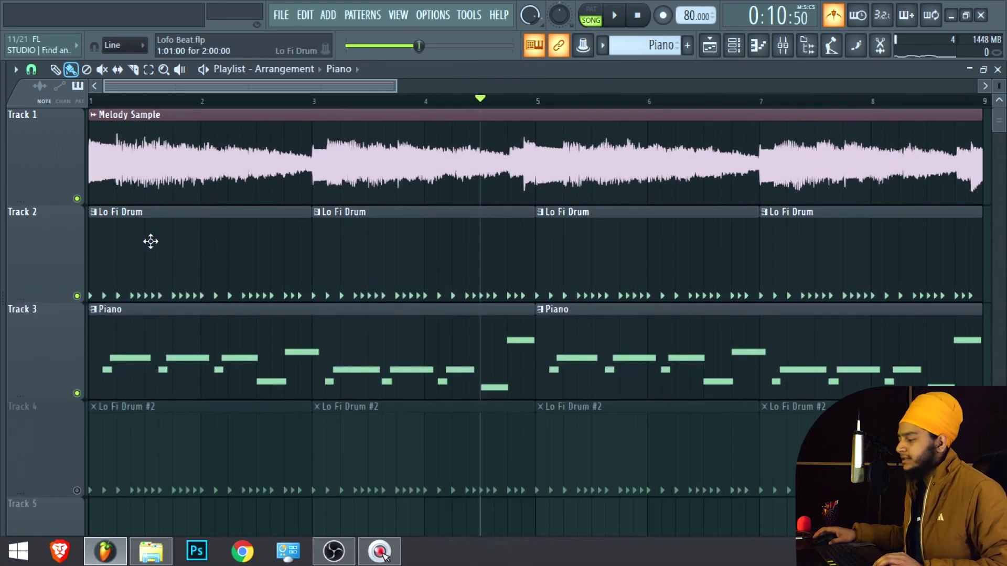
pyautogui.rightClick(77, 296)
pyautogui.press('space')
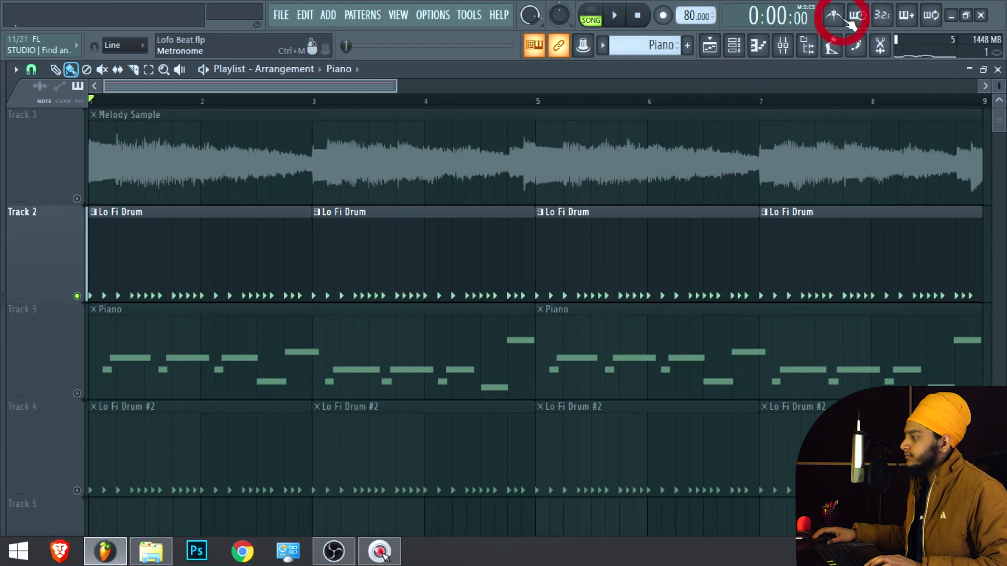
pyautogui.press('space')
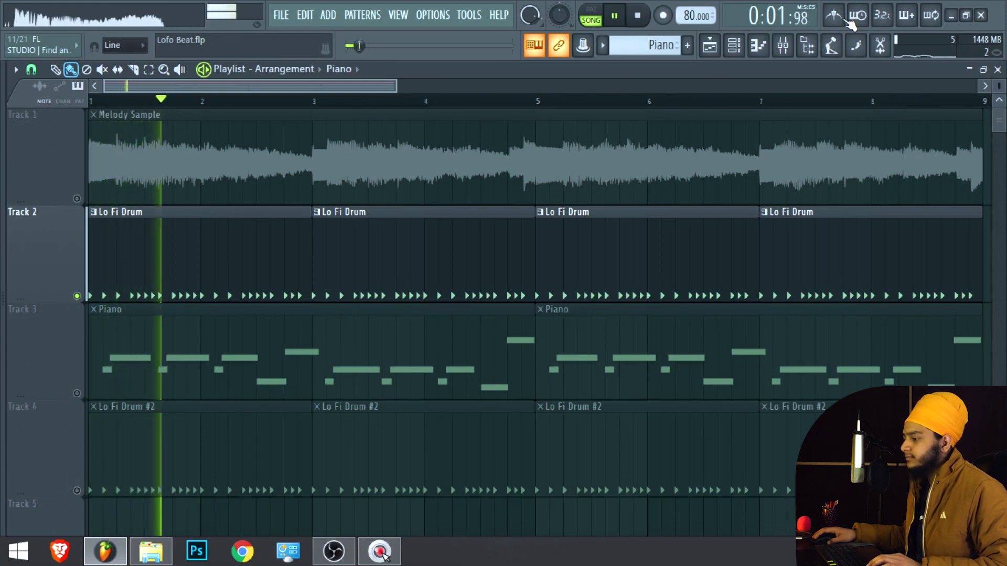
pyautogui.press('space')
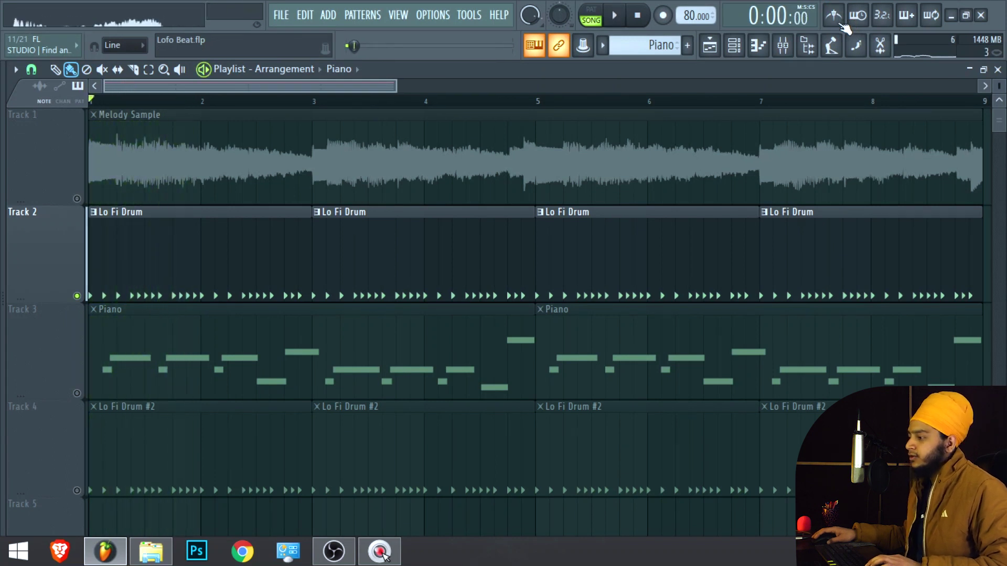
# Play the Piano track on its own, bring Melody Sample and Lo Fi Drum back in during playback, and stop.
pyautogui.click(76, 392)
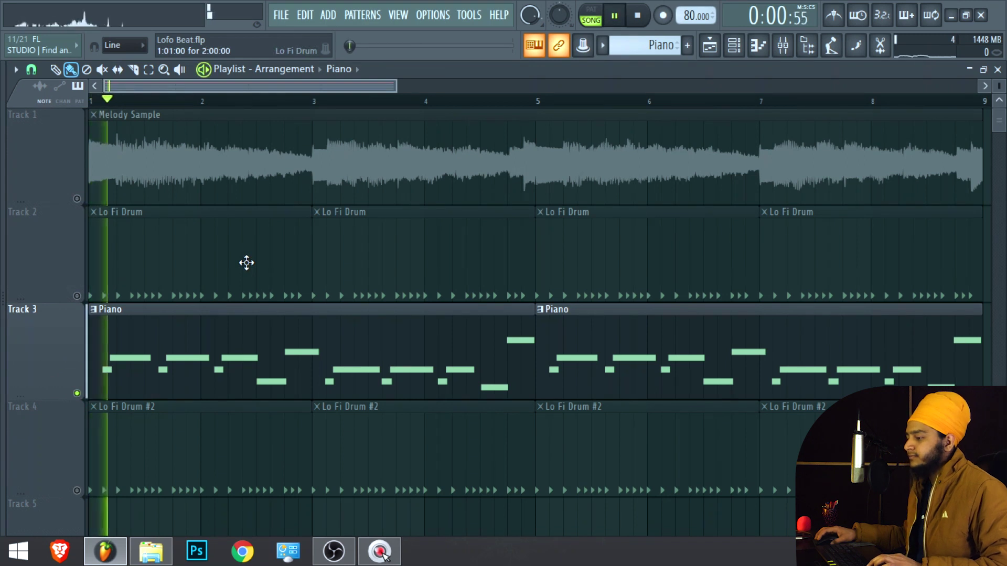
pyautogui.click(77, 200)
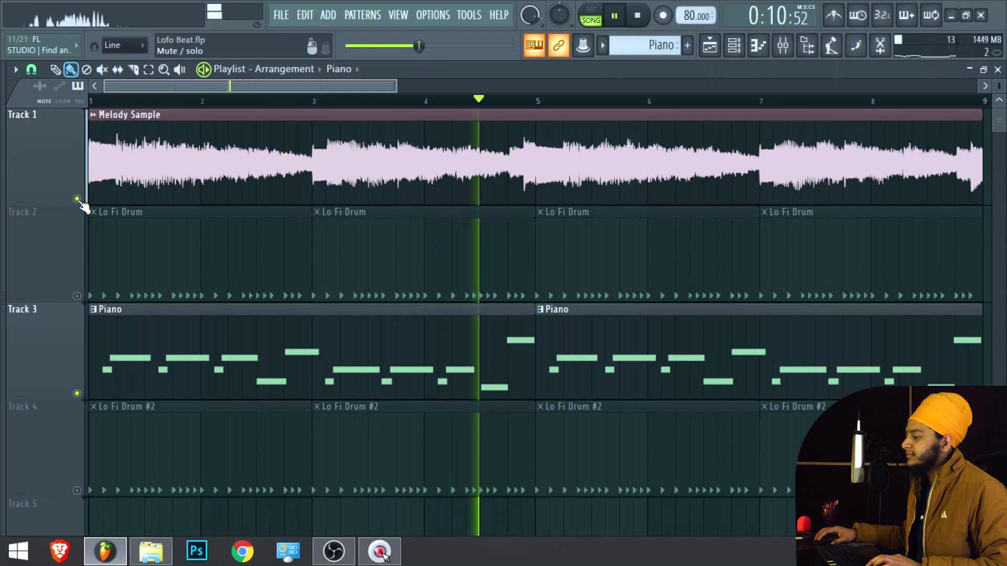
pyautogui.click(77, 295)
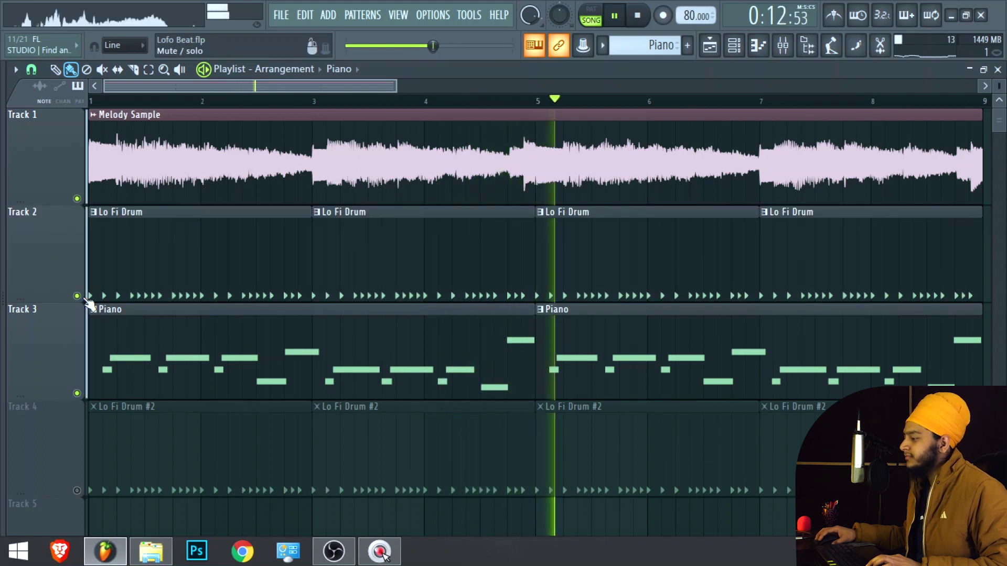
pyautogui.scroll(-3, 315, 279)
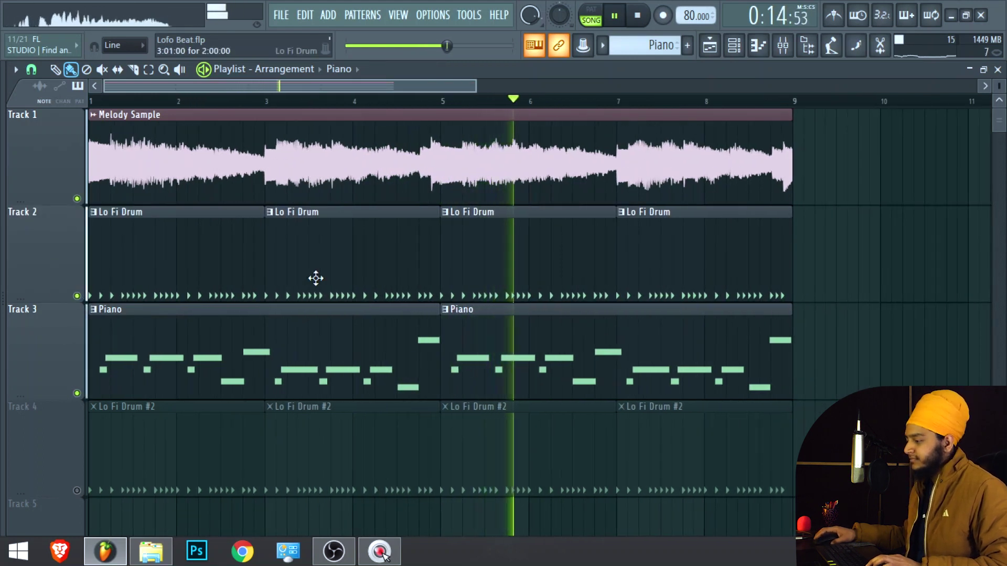
pyautogui.press('space')
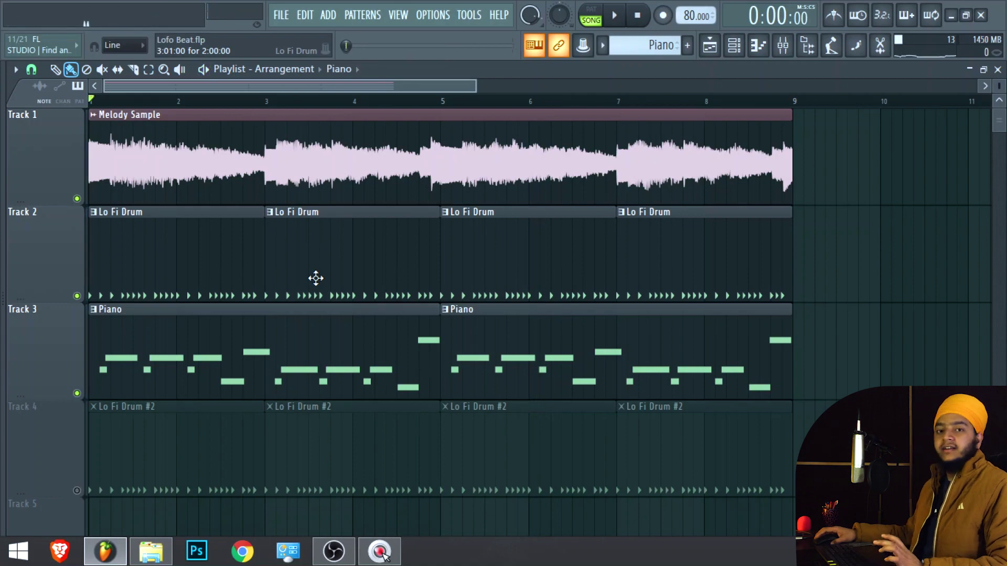